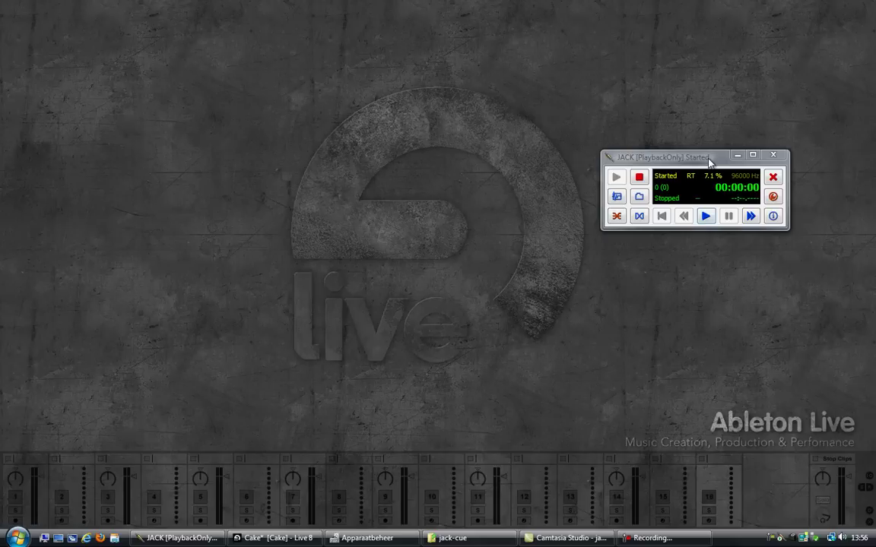
# Open QjackCtl's Setup dialog and move it into view
pyautogui.click(772, 196)
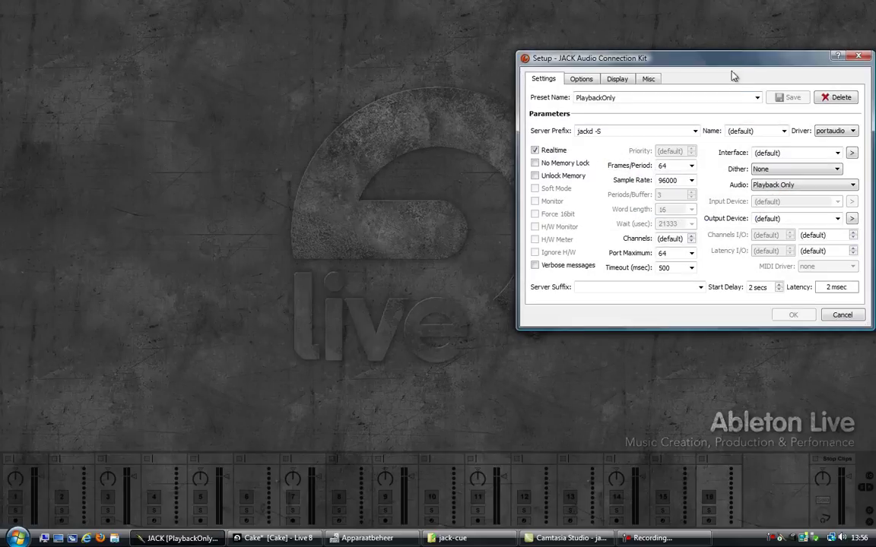
pyautogui.moveTo(737, 70); pyautogui.dragTo(414, 88)
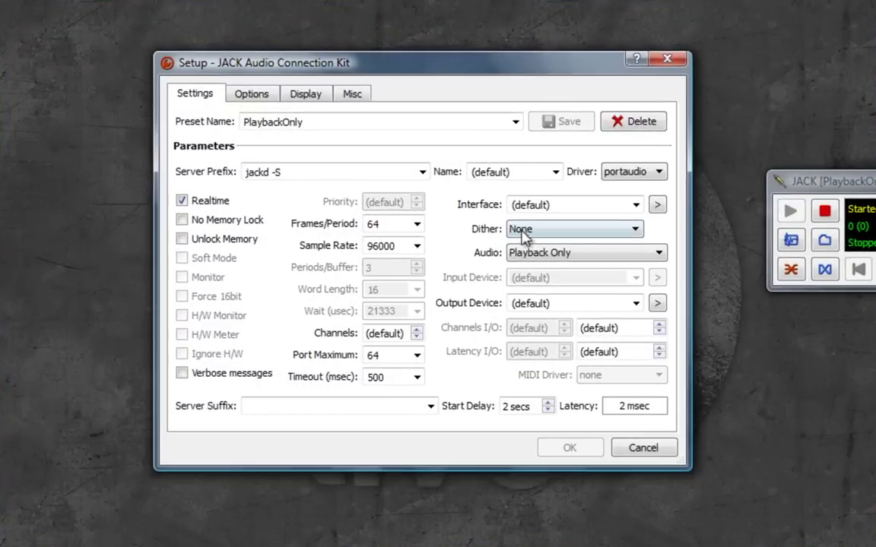
pyautogui.tripleClick(557, 303)
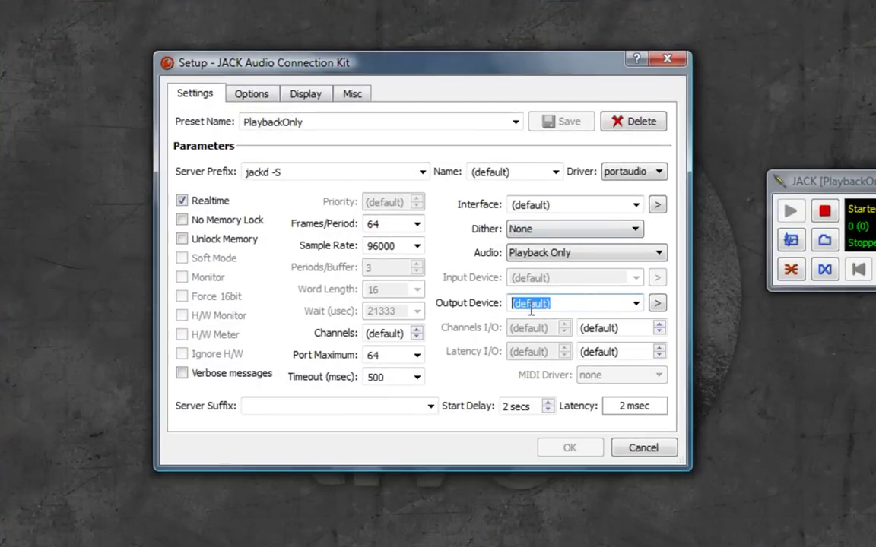
pyautogui.click(565, 303)
pyautogui.moveTo(551, 70); pyautogui.dragTo(600, 79)
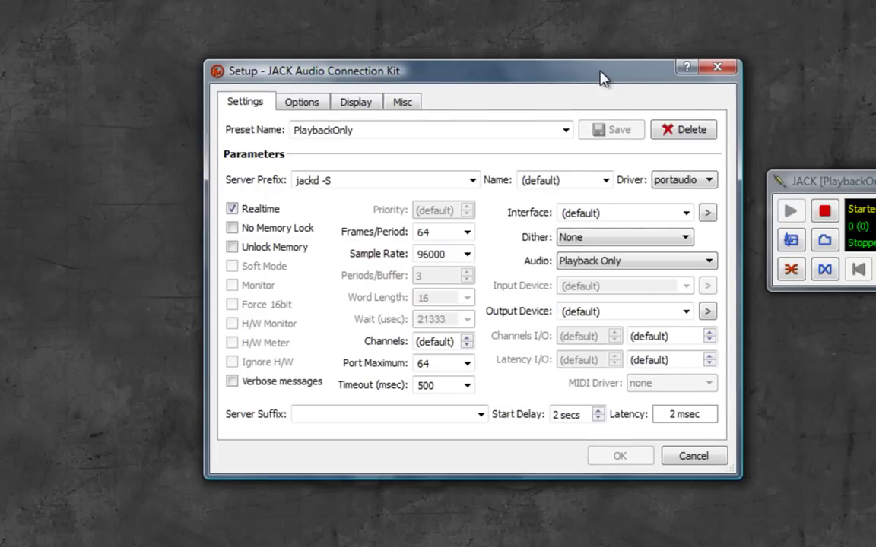
# Browse the Output Device list and full device menu, leaving it at (default)
pyautogui.click(687, 312)
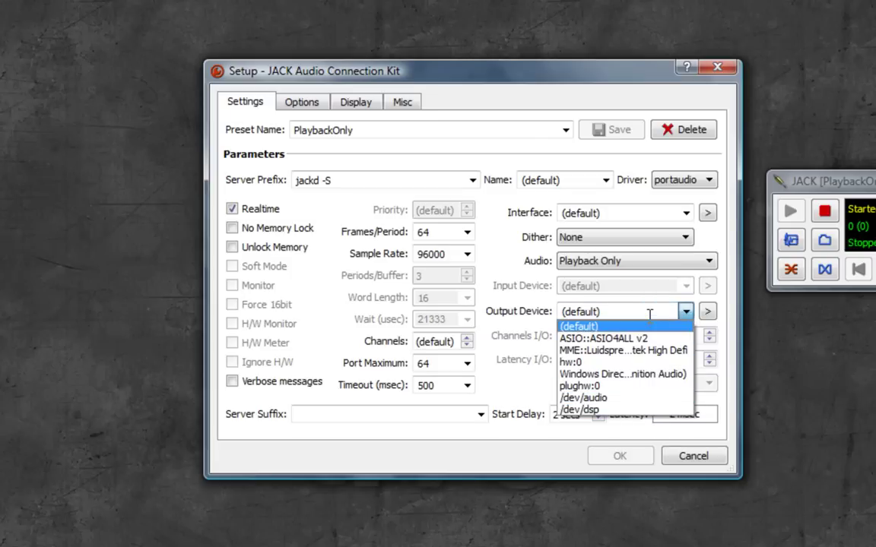
pyautogui.click(707, 314)
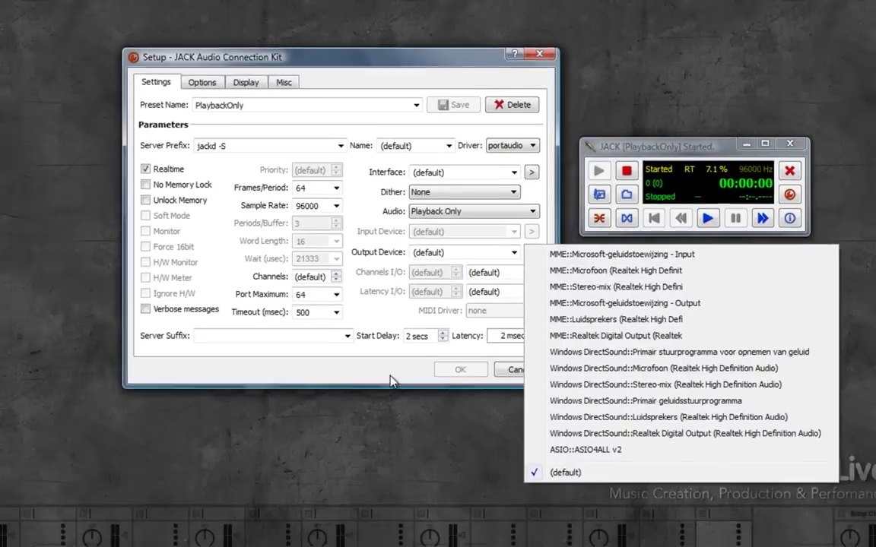
pyautogui.press('Escape')
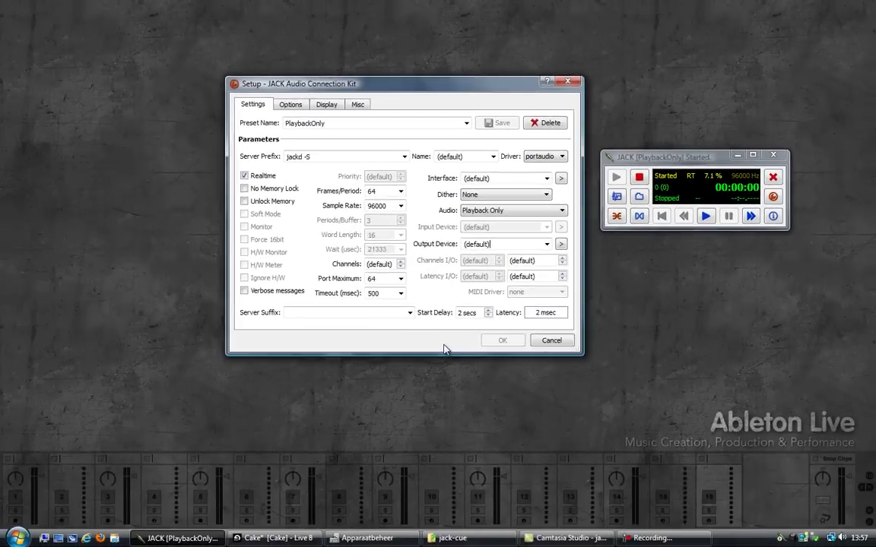
pyautogui.press('Escape')
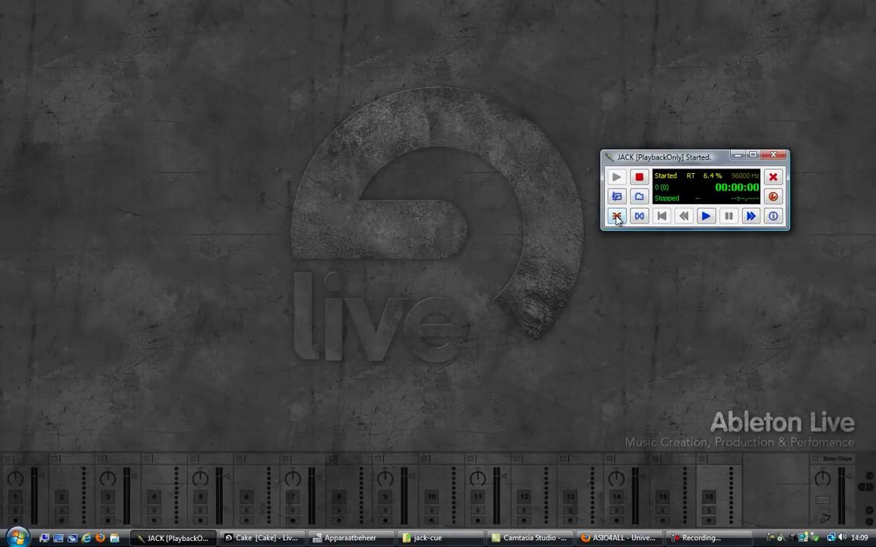
pyautogui.click(616, 217)
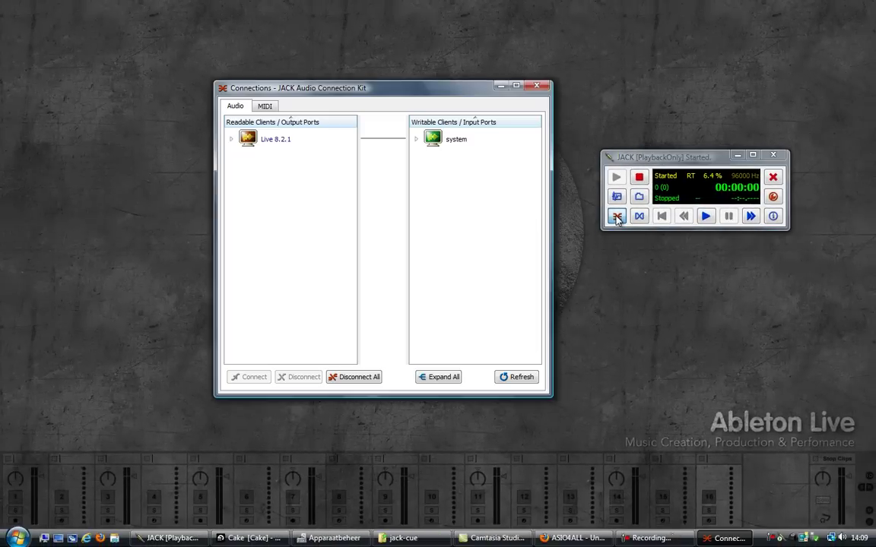
pyautogui.moveTo(479, 96); pyautogui.dragTo(447, 88)
pyautogui.click(384, 132)
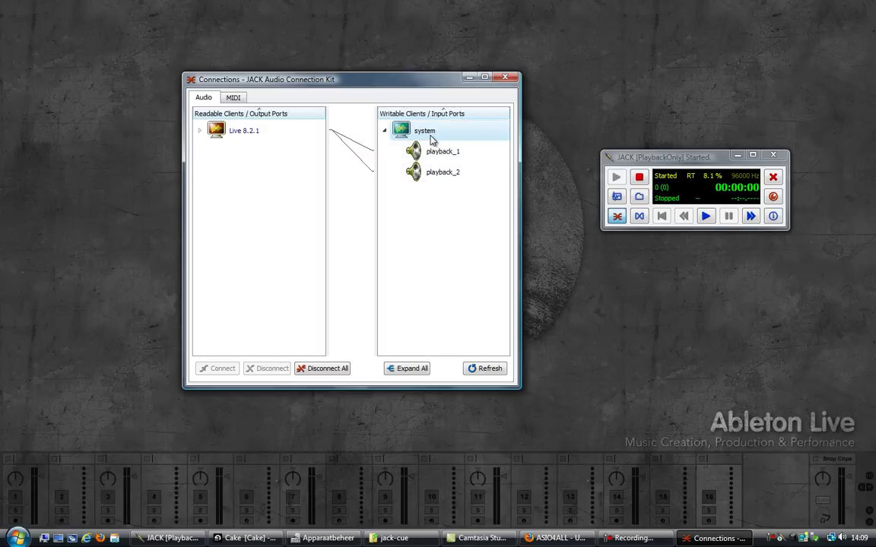
pyautogui.moveTo(420, 83); pyautogui.dragTo(465, 92)
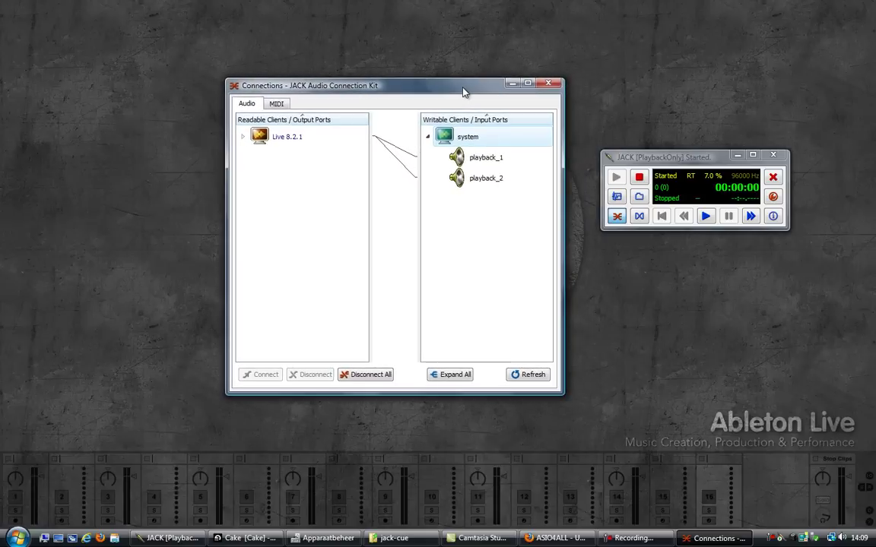
pyautogui.click(480, 160)
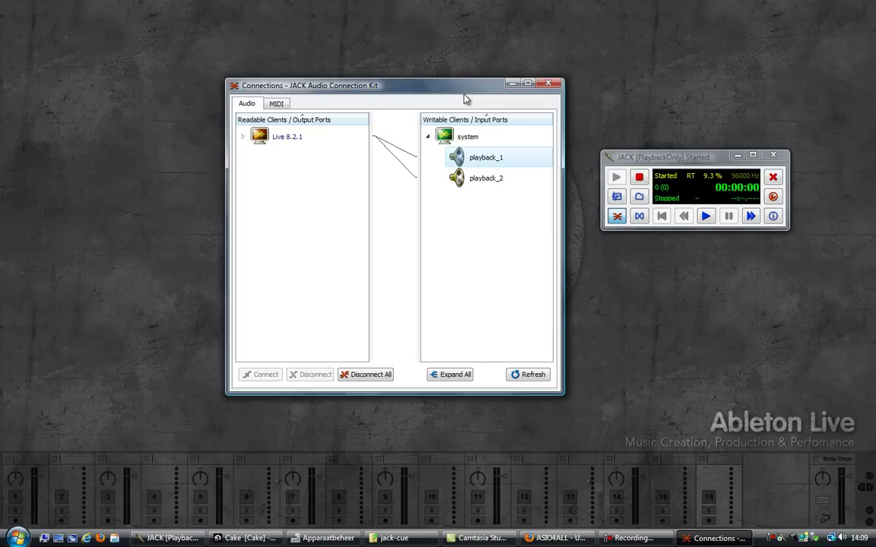
pyautogui.click(547, 83)
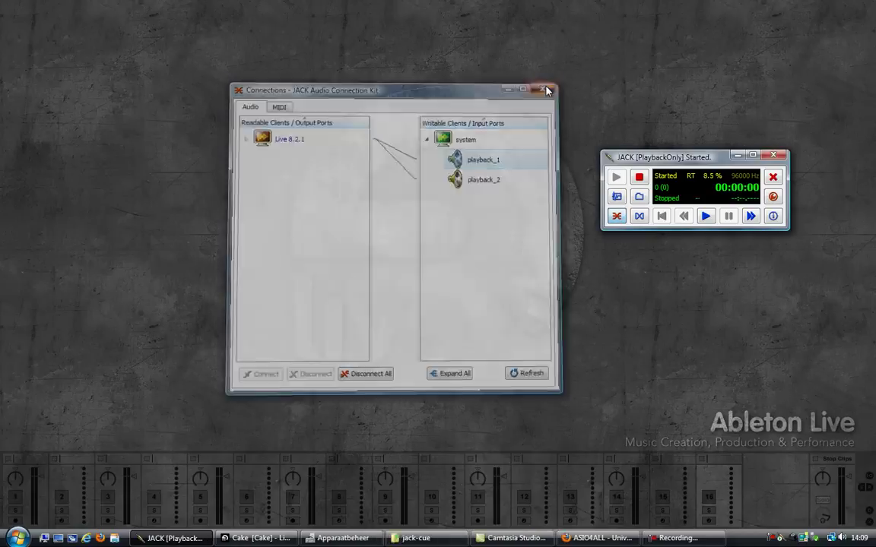
# Bring Firefox forward and scroll the asio4all.com 2.11 Beta 1 and 2.10 download list
pyautogui.click(619, 538)
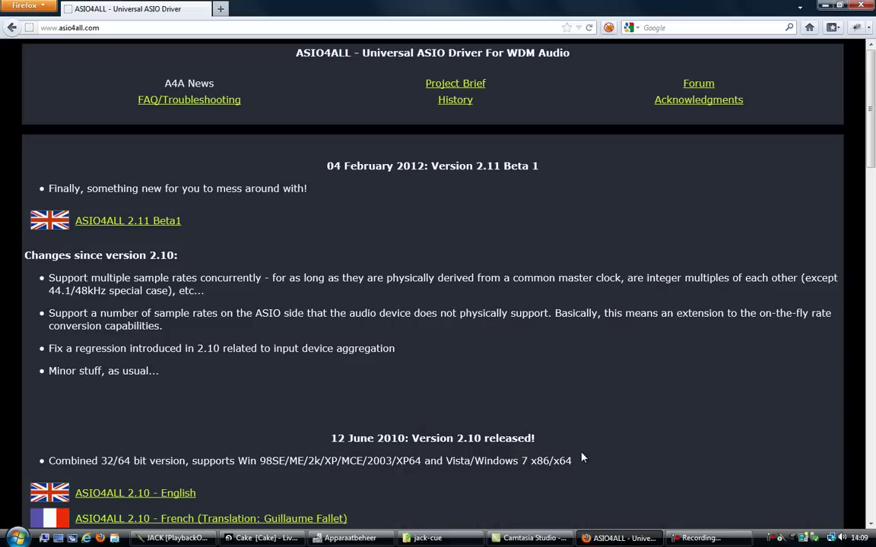
pyautogui.scroll(-2, 532, 236)
pyautogui.scroll(2, 533, 239)
pyautogui.scroll(-3, 414, 251)
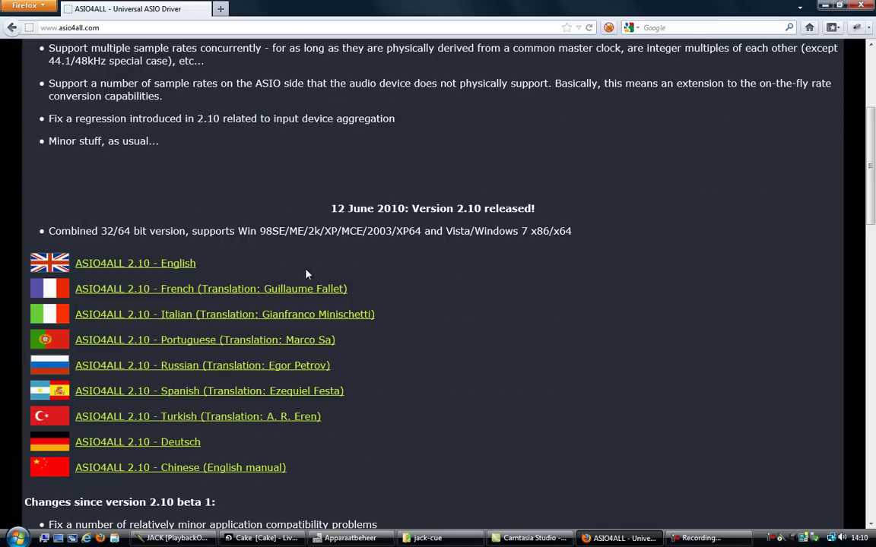
pyautogui.scroll(3, 426, 262)
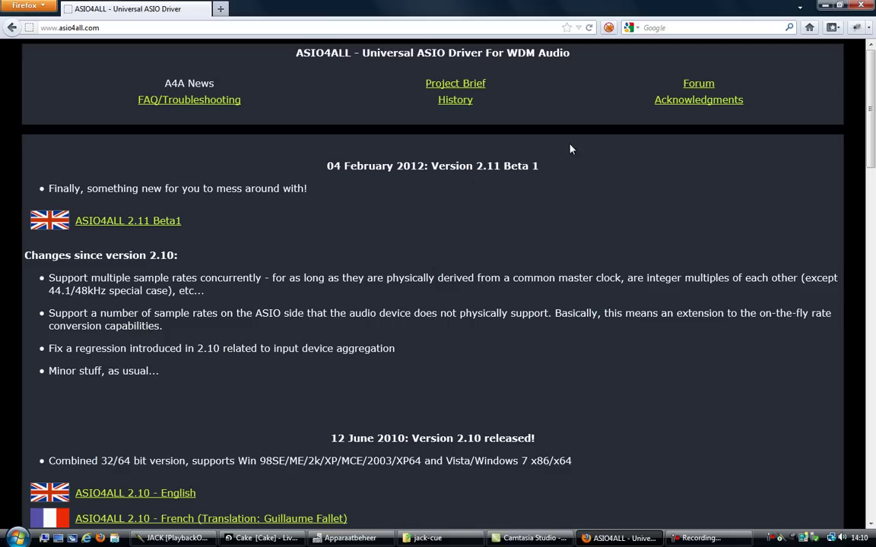
# Minimize Firefox and reopen QjackCtl Setup, moving it aside to reveal the controls
pyautogui.click(825, 6)
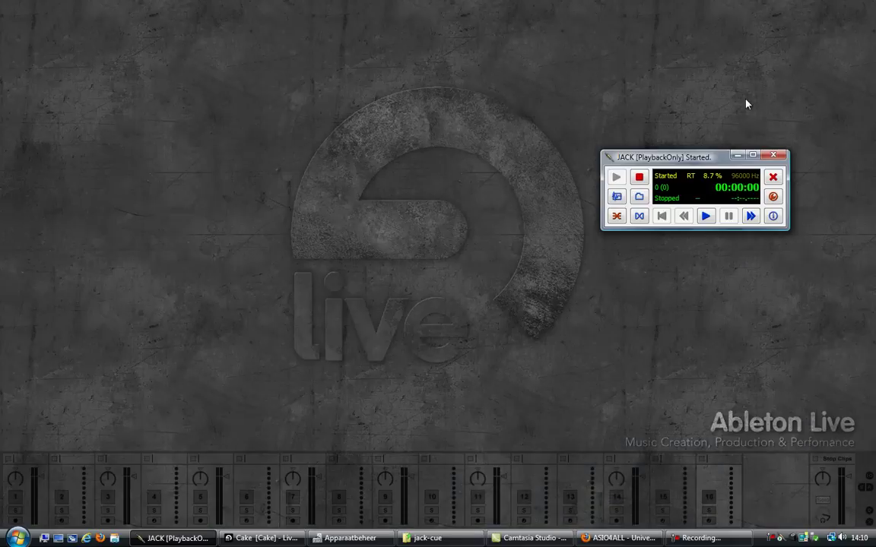
pyautogui.click(773, 196)
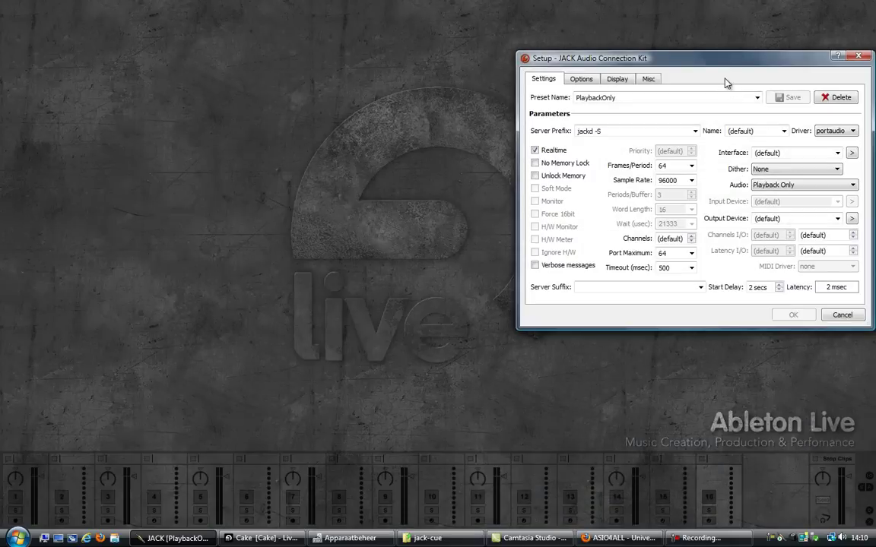
pyautogui.moveTo(727, 68); pyautogui.dragTo(390, 93)
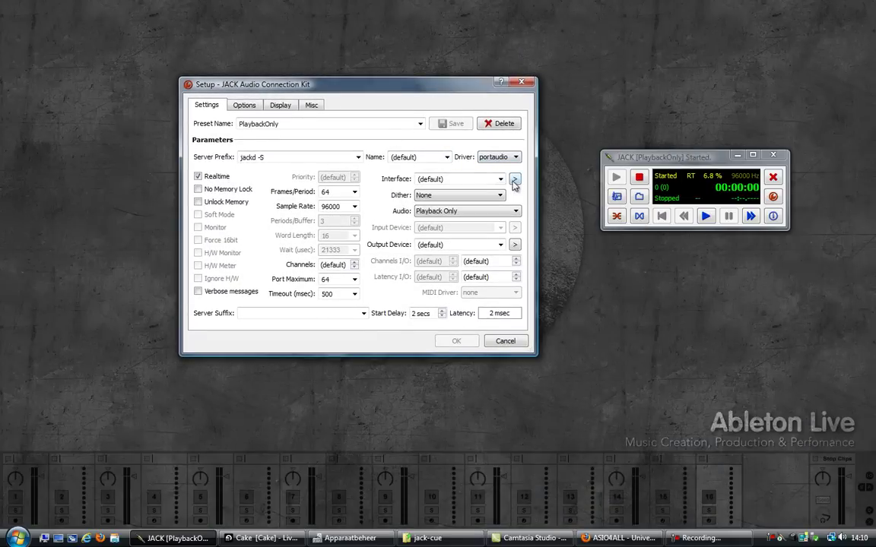
# Browse the Interface device menu, including ASIO::ASIO4ALL v2, and close Setup unchanged at (default)
pyautogui.click(500, 179)
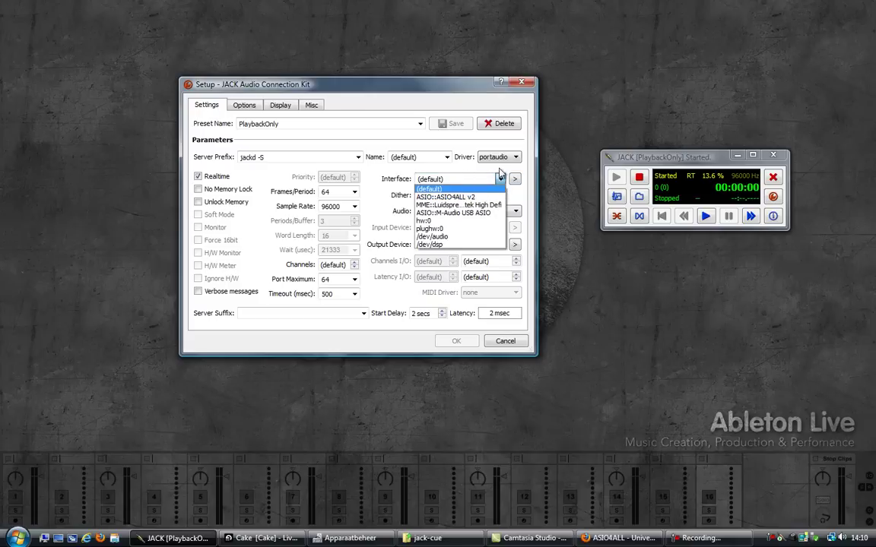
pyautogui.click(515, 180)
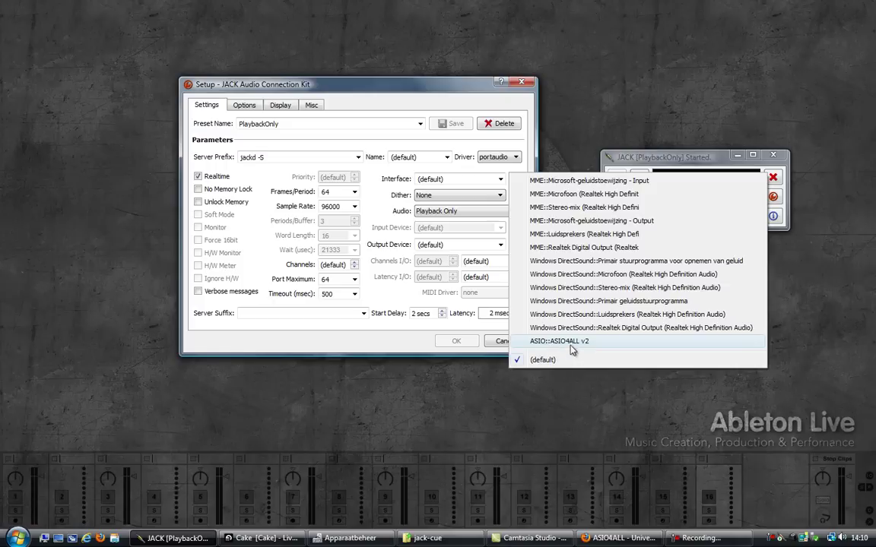
pyautogui.click(447, 87)
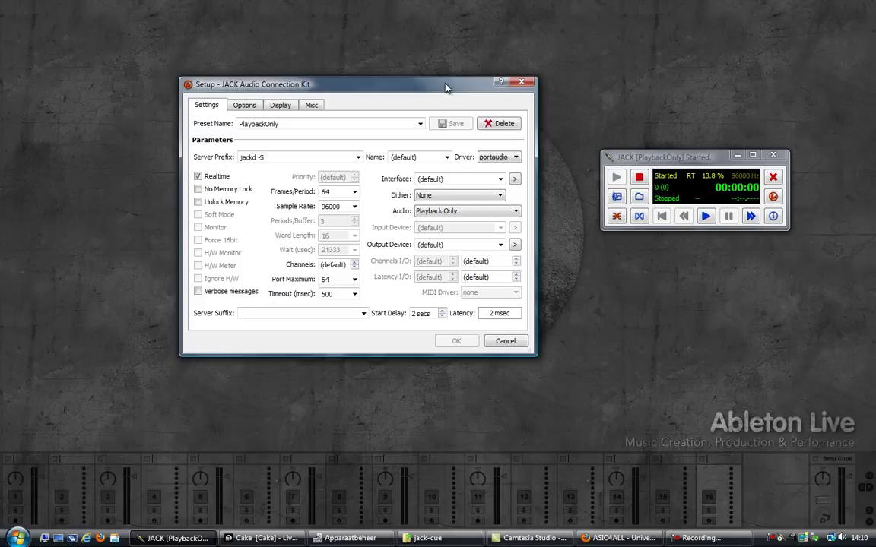
pyautogui.click(521, 83)
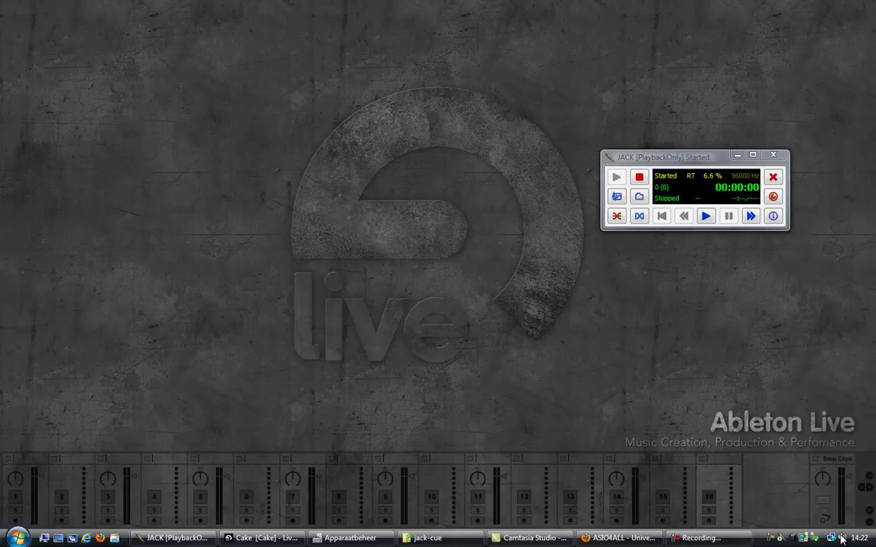
pyautogui.rightClick(842, 539)
pyautogui.click(776, 500)
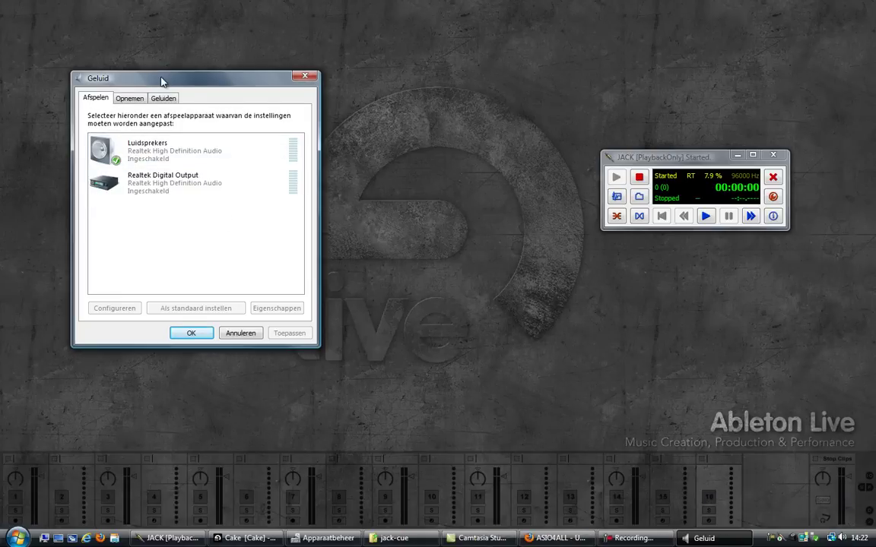
pyautogui.moveTo(161, 79); pyautogui.dragTo(291, 91)
pyautogui.click(285, 168)
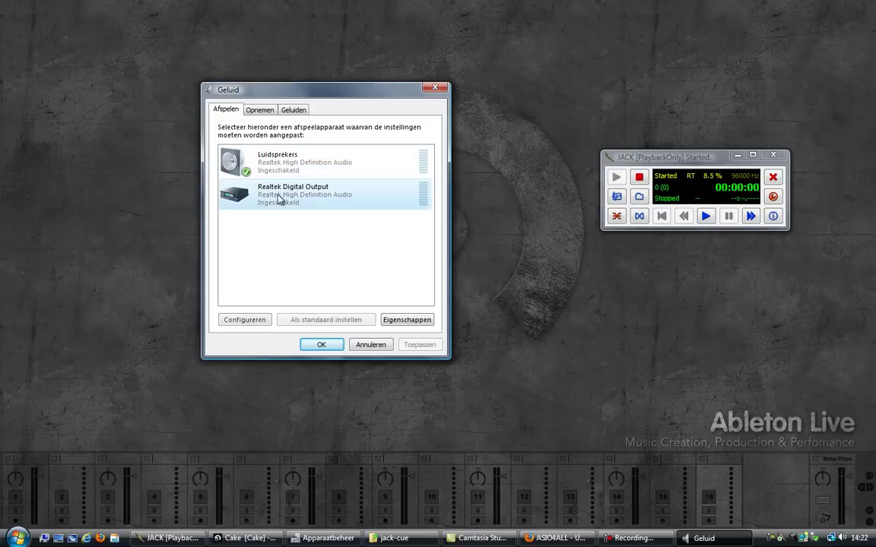
pyautogui.click(278, 196)
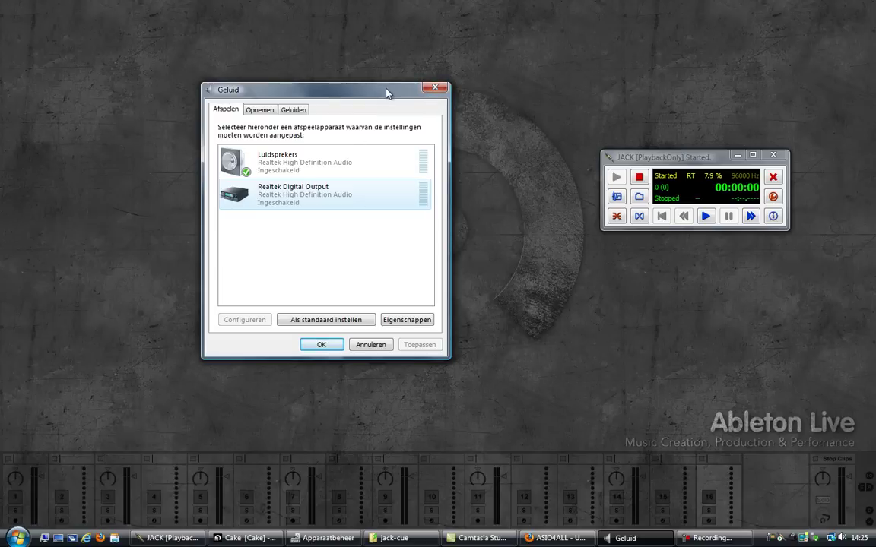
pyautogui.click(435, 88)
# Launch Realtek HD Audio Manager from the Control Panel and open its advanced device settings
pyautogui.click(33, 532)
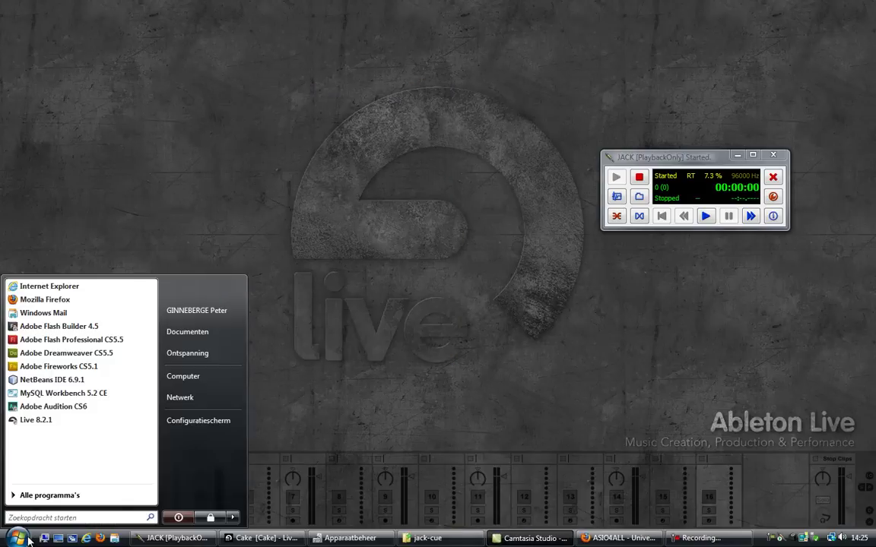
pyautogui.click(187, 425)
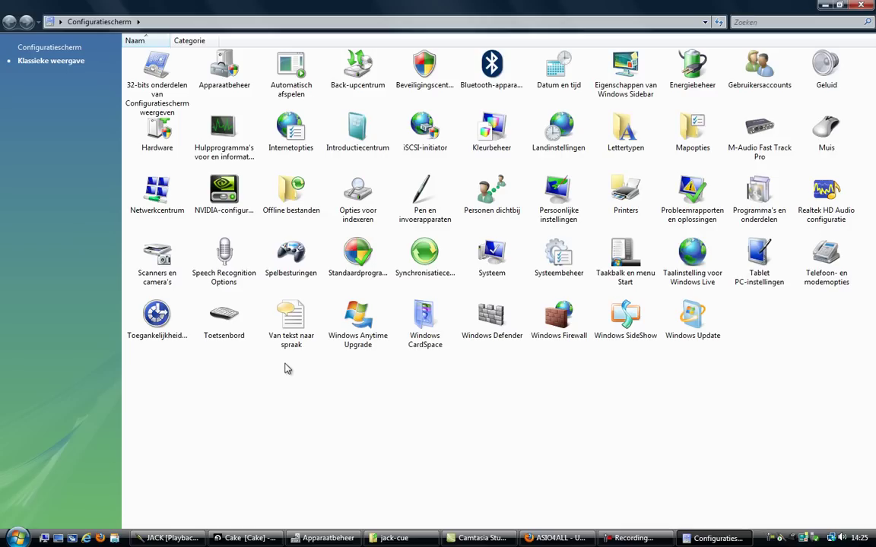
pyautogui.doubleClick(826, 196)
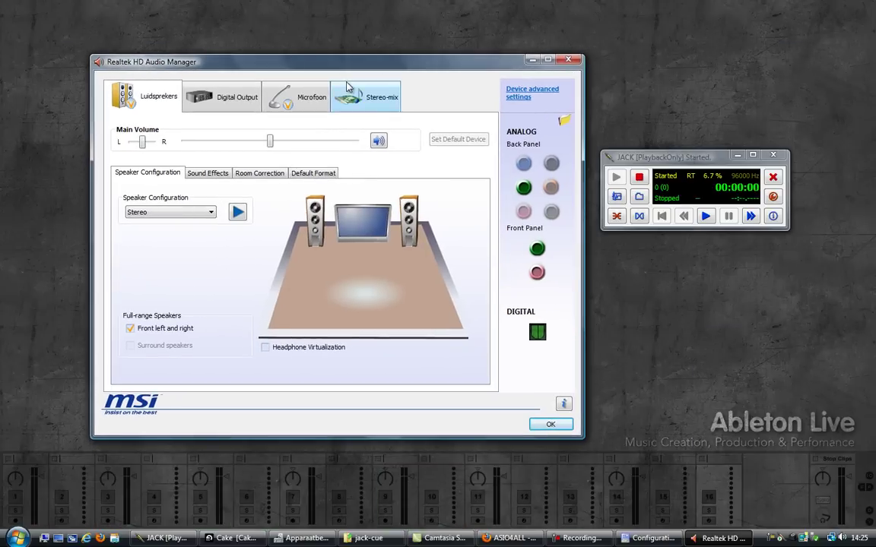
pyautogui.click(519, 97)
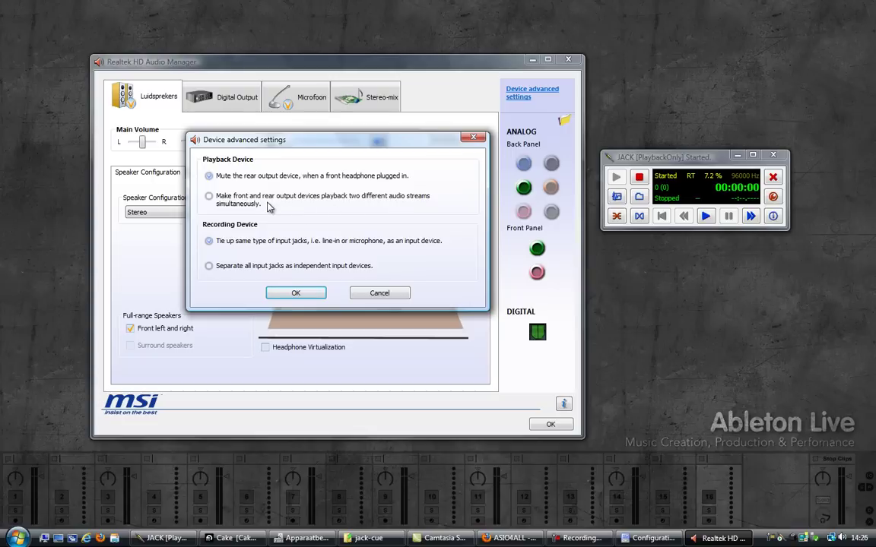
# Enable separate front/rear output streams and check HD Audio 2nd output is Stereo
pyautogui.click(296, 294)
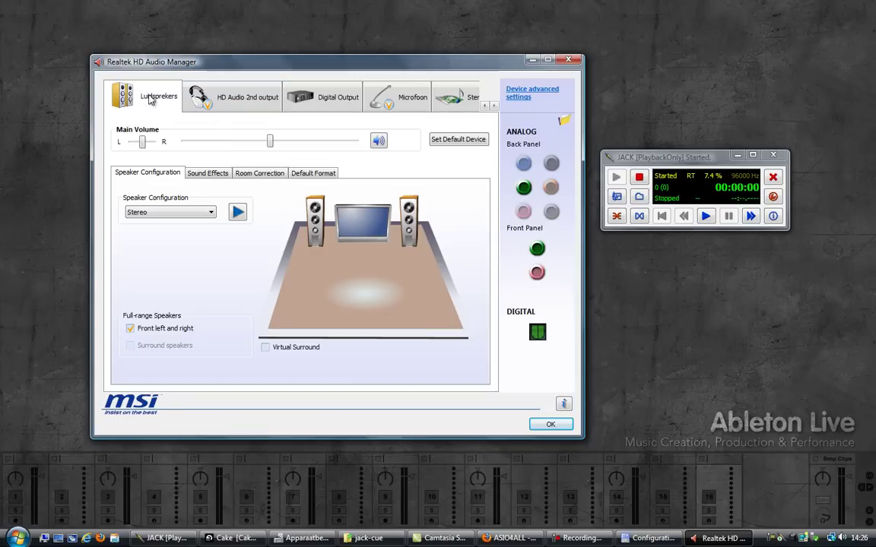
pyautogui.click(210, 92)
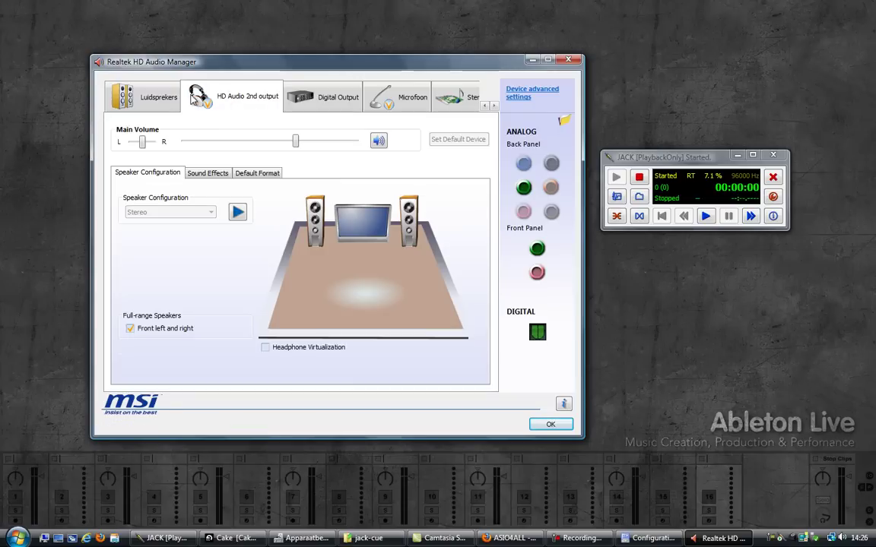
pyautogui.click(152, 95)
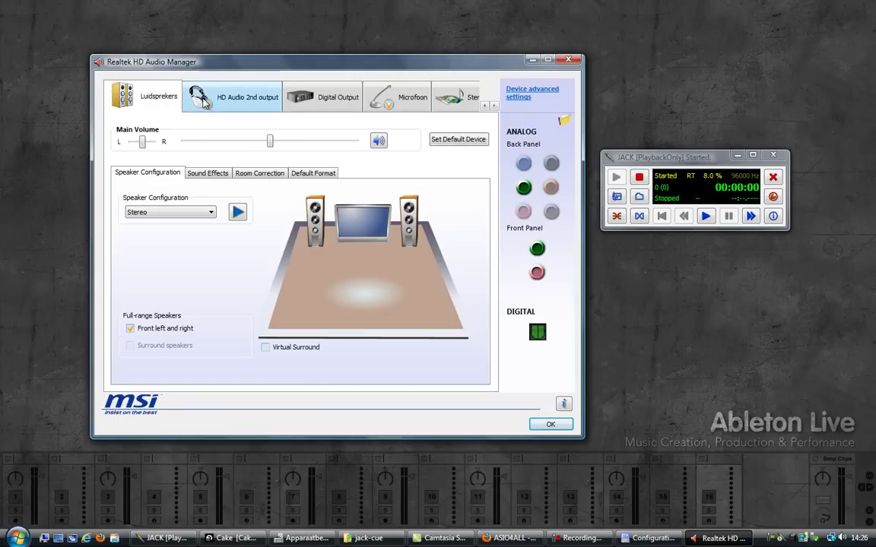
pyautogui.click(194, 94)
pyautogui.click(139, 95)
pyautogui.click(190, 105)
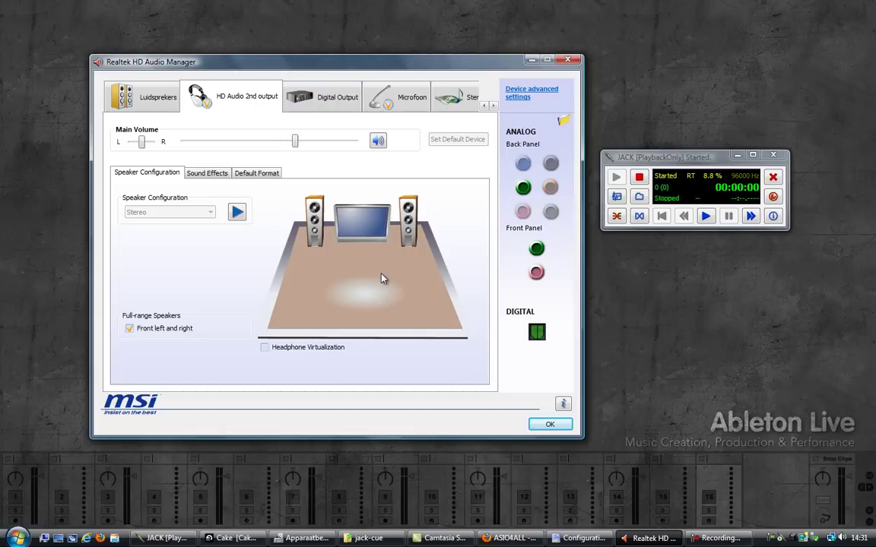
pyautogui.click(543, 427)
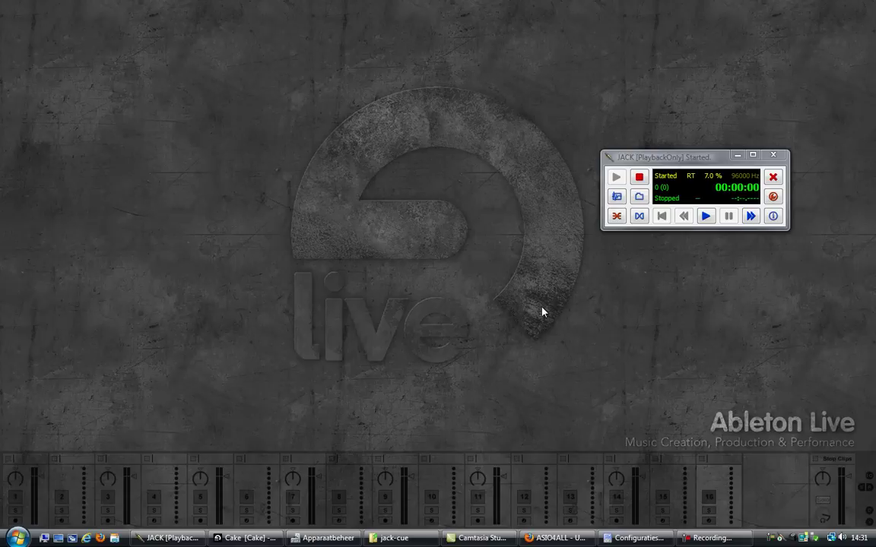
pyautogui.rightClick(841, 538)
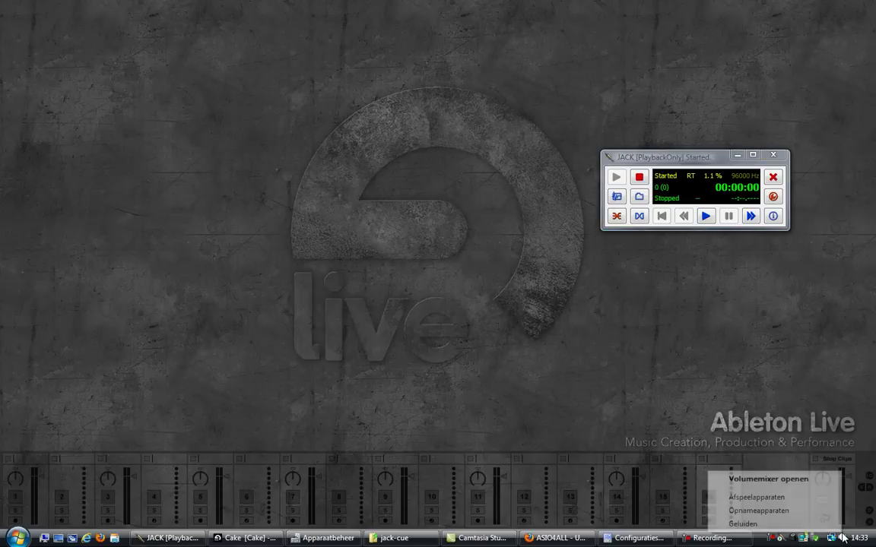
pyautogui.click(760, 498)
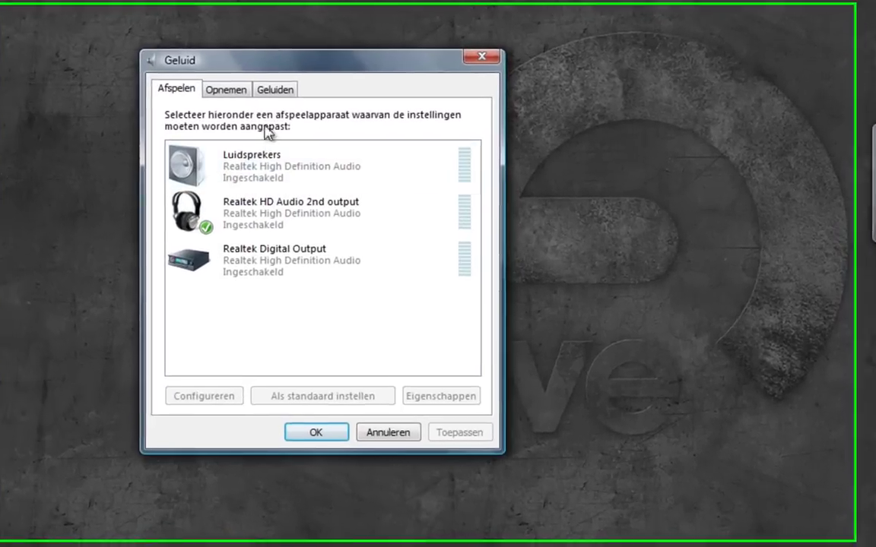
pyautogui.click(244, 167)
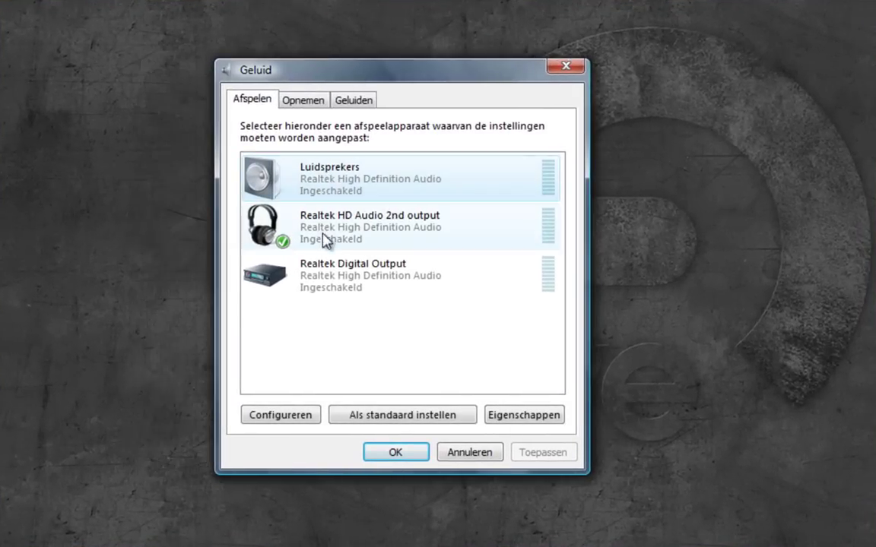
pyautogui.click(308, 232)
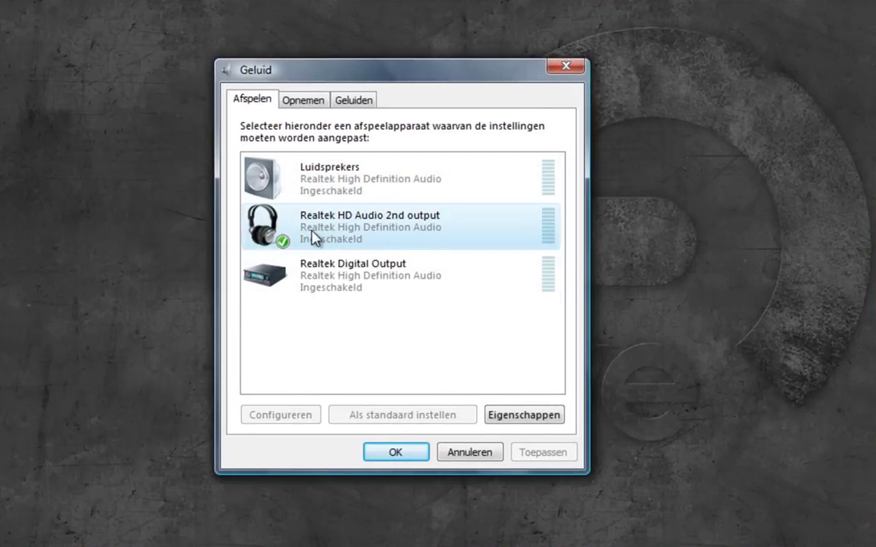
pyautogui.click(326, 190)
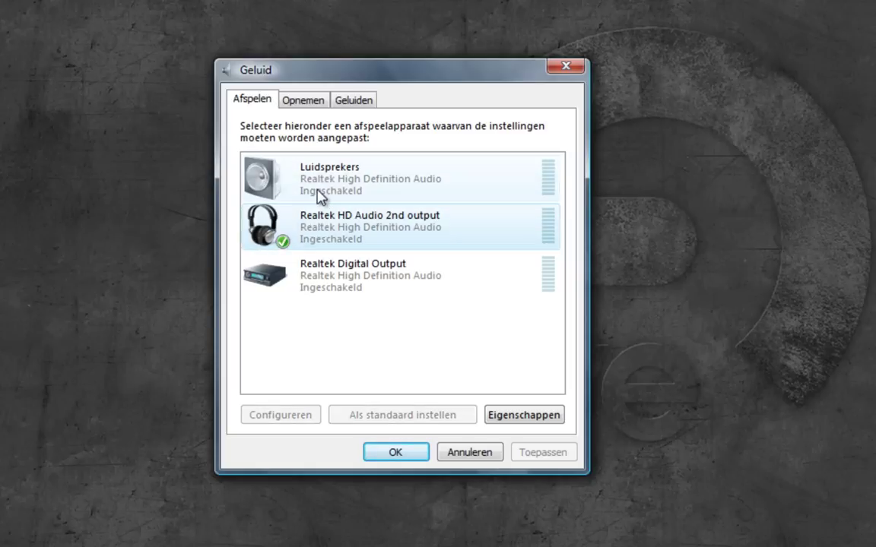
pyautogui.click(317, 219)
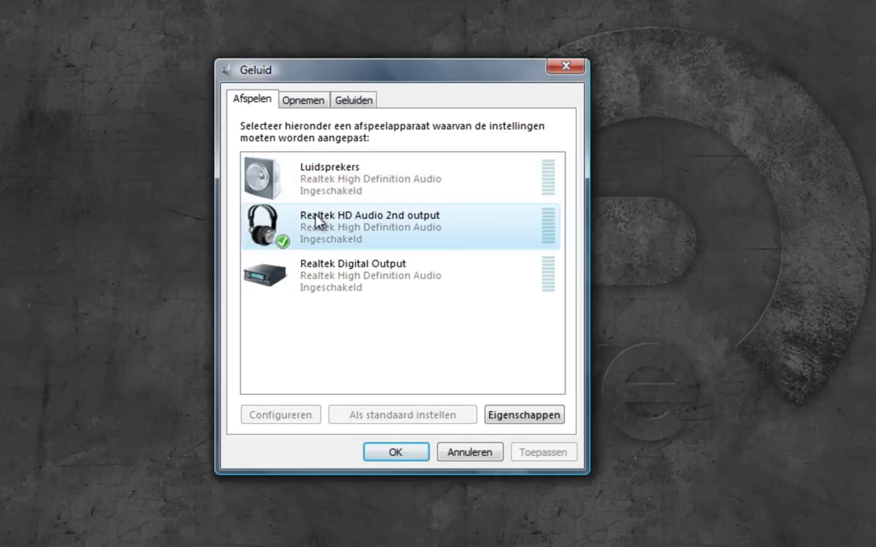
pyautogui.click(307, 282)
pyautogui.click(309, 243)
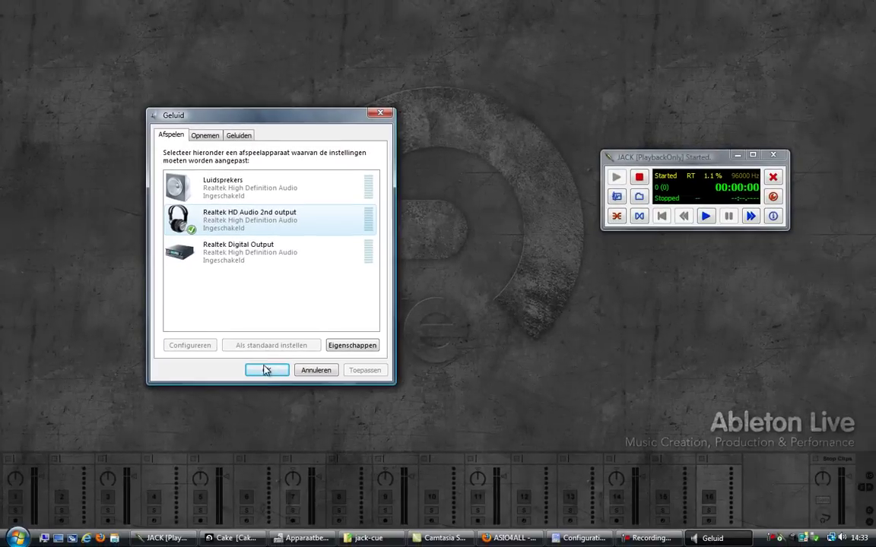
pyautogui.click(395, 452)
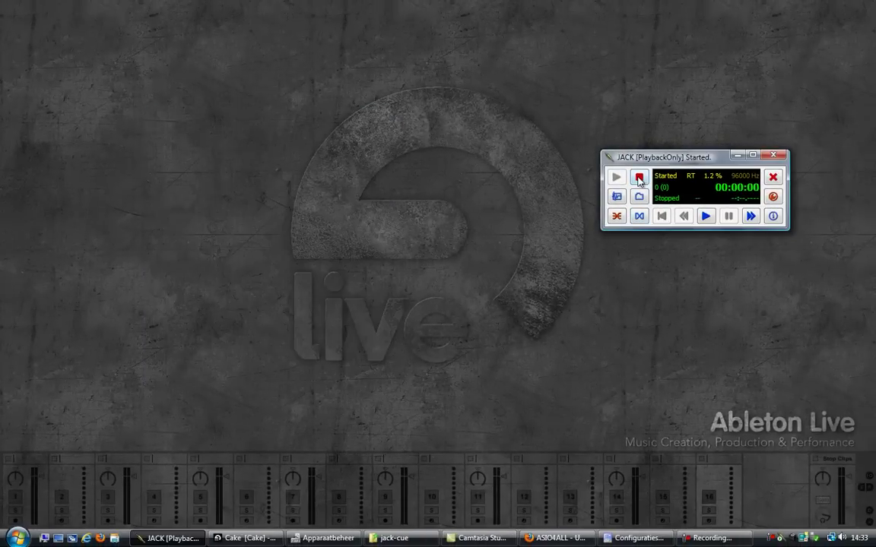
# Stop the JACK server and load the ASIO4ALL preset in Setup
pyautogui.click(638, 178)
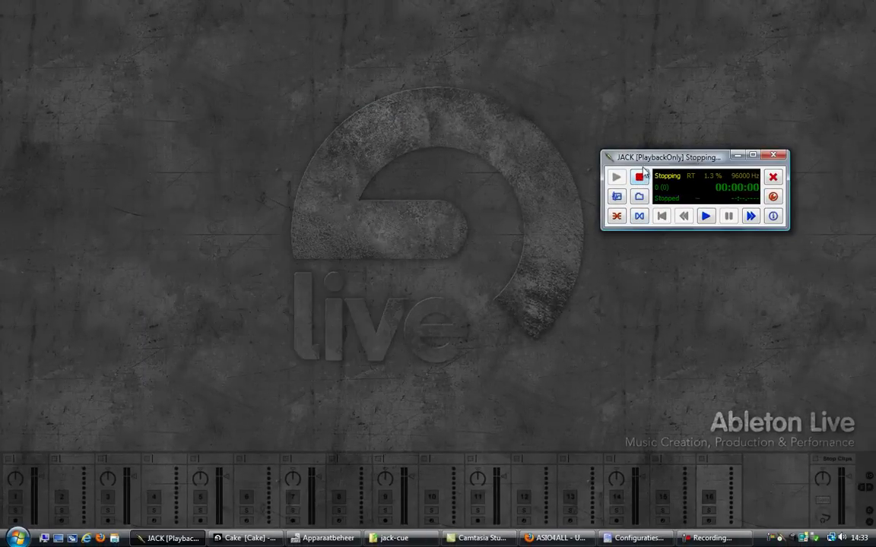
pyautogui.click(772, 196)
pyautogui.moveTo(734, 69); pyautogui.dragTo(421, 93)
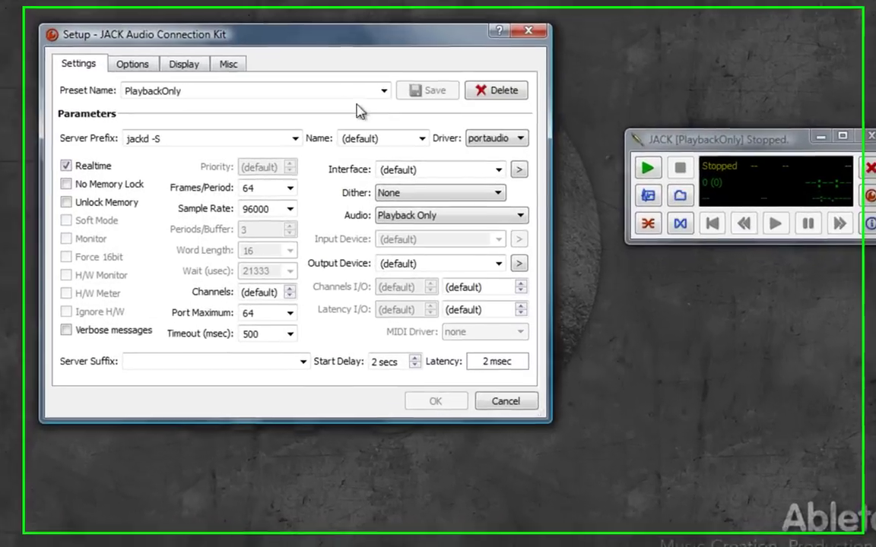
pyautogui.click(445, 123)
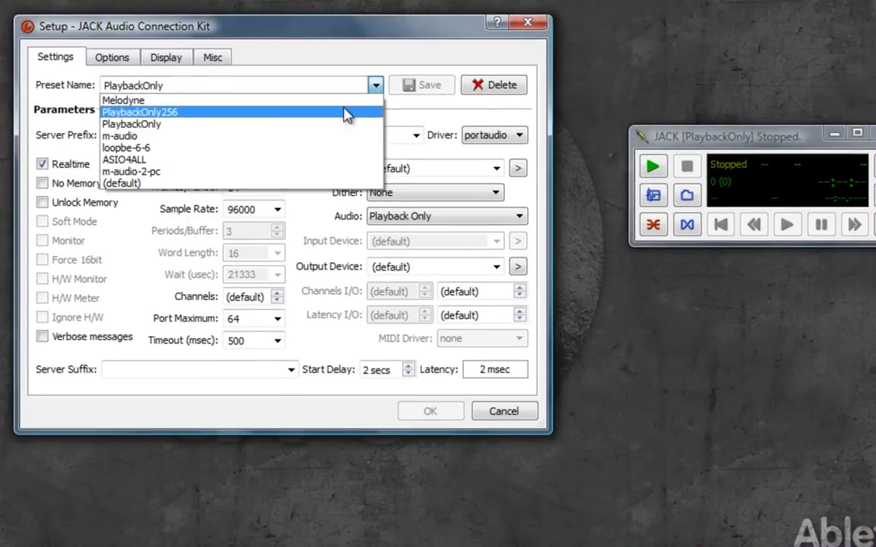
pyautogui.click(336, 167)
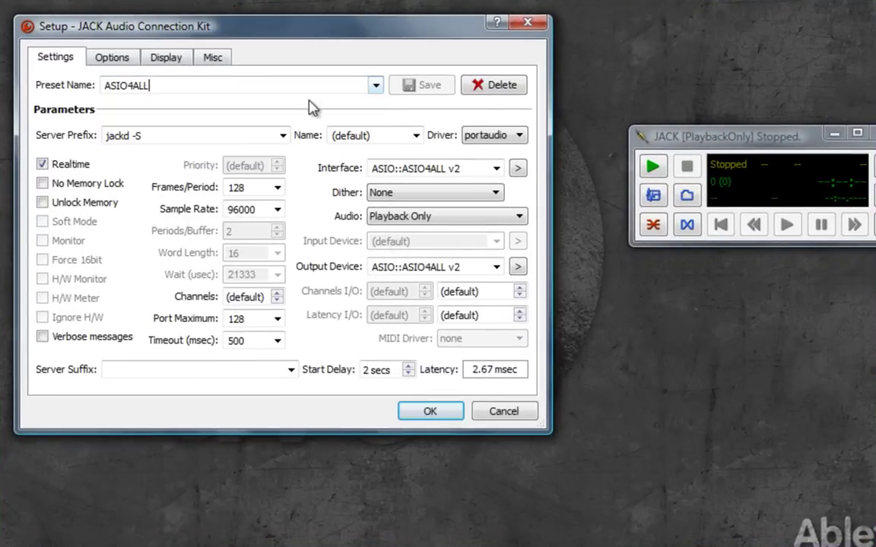
# Confirm both Interface and Output Device are ASIO::ASIO4ALL v2
pyautogui.click(496, 169)
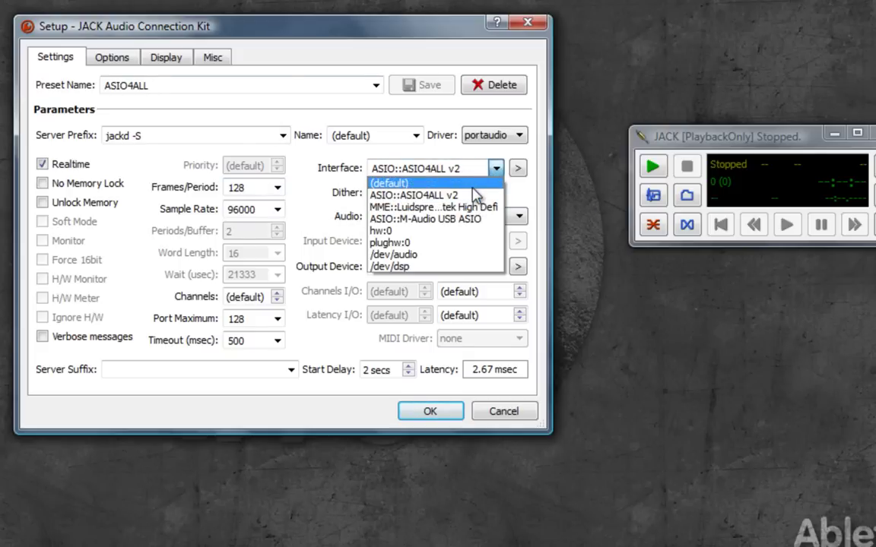
pyautogui.click(520, 172)
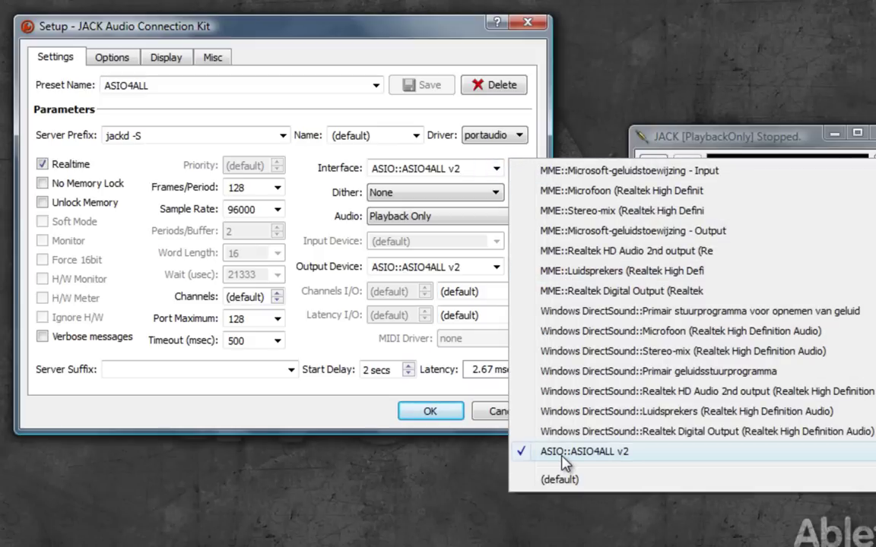
pyautogui.click(347, 61)
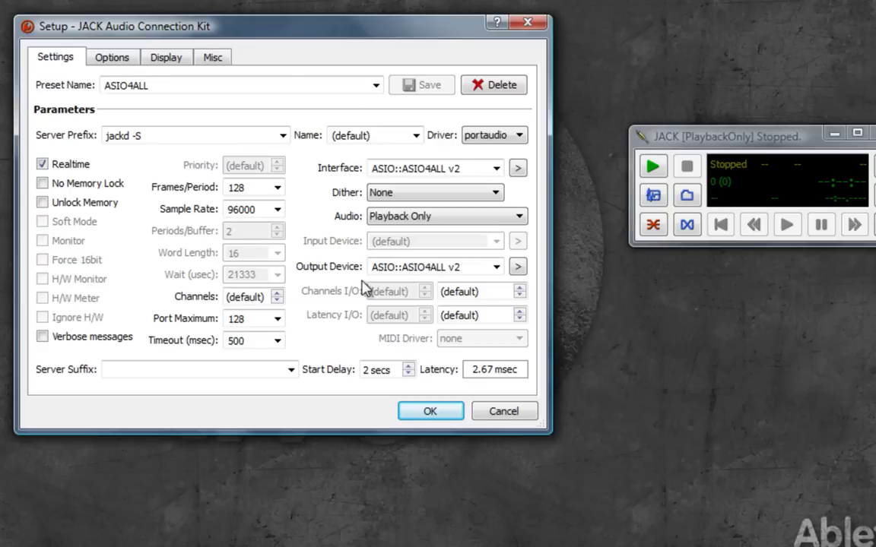
pyautogui.click(496, 267)
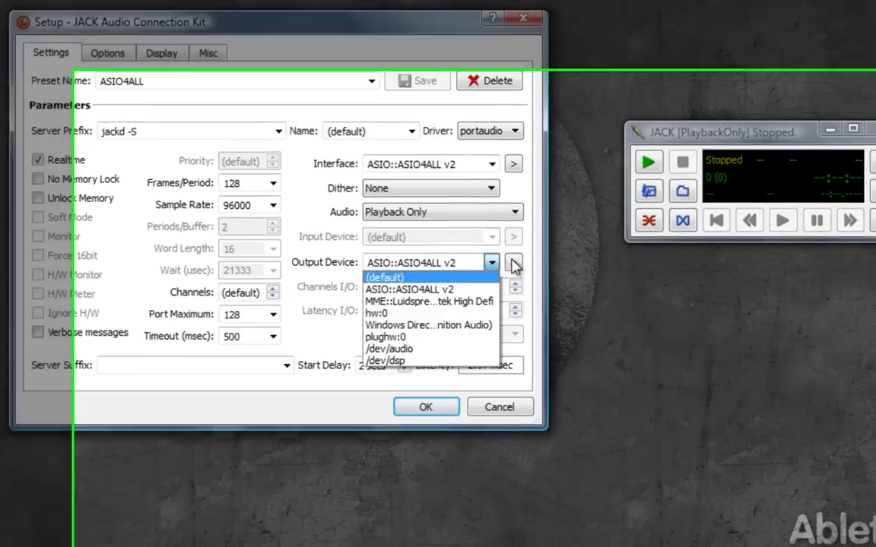
pyautogui.click(517, 267)
pyautogui.click(517, 266)
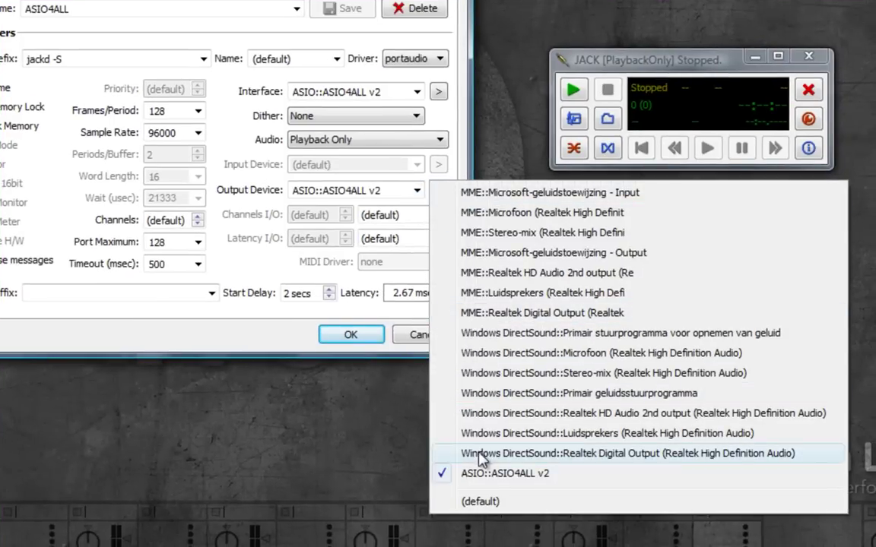
pyautogui.click(243, 334)
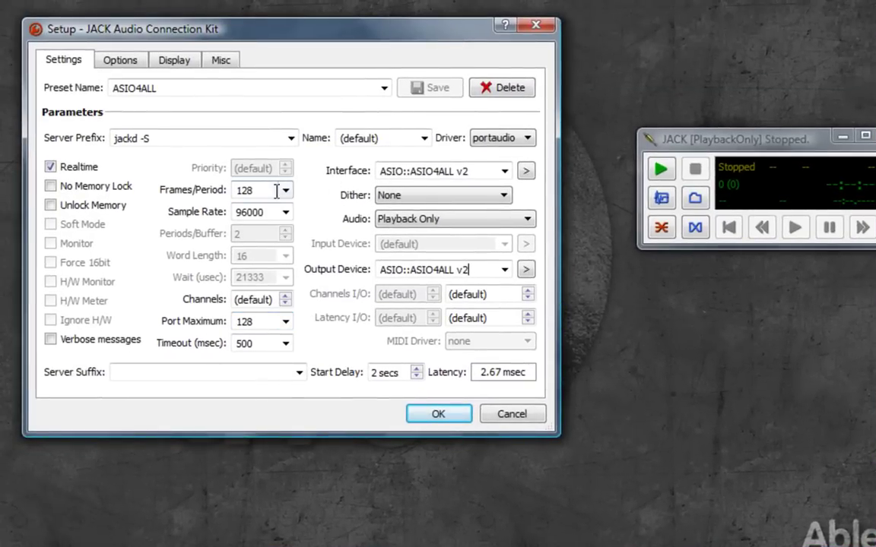
# Set Frames/Period to 128 and apply the setup with OK
pyautogui.click(255, 188)
pyautogui.moveTo(255, 190); pyautogui.dragTo(221, 194)
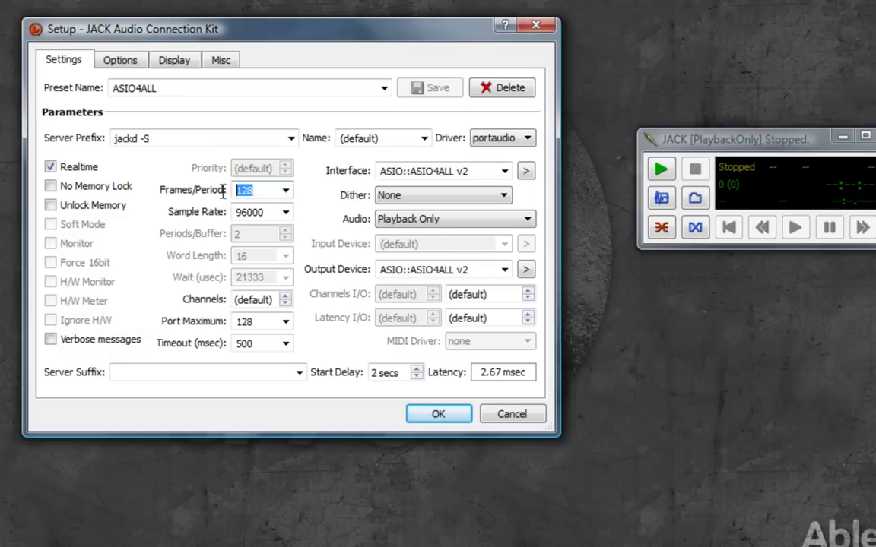
pyautogui.write('128')
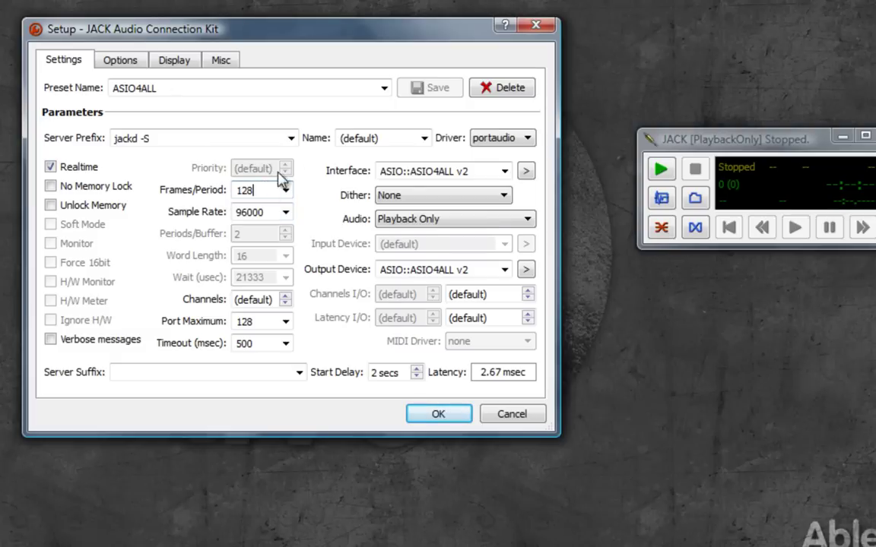
pyautogui.click(427, 415)
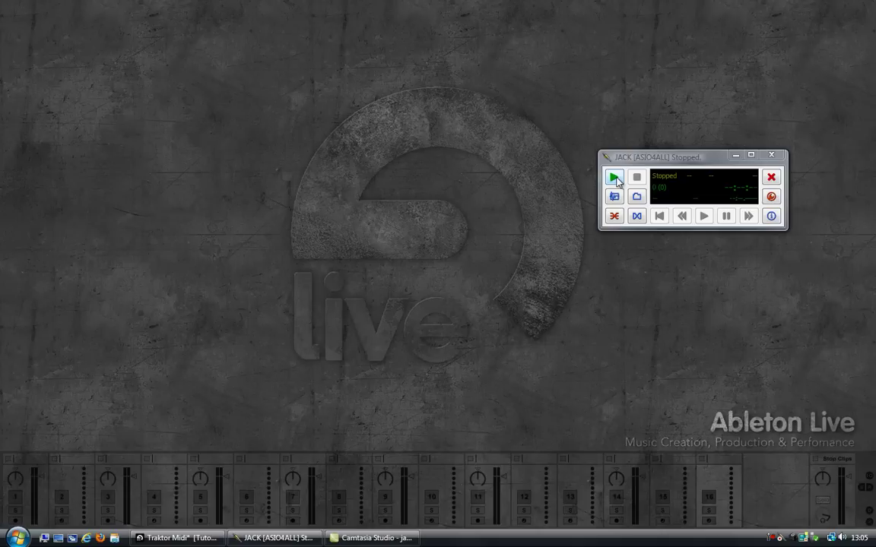
# Start the JACK server under the ASIO4ALL preset at 48000 Hz
pyautogui.click(615, 178)
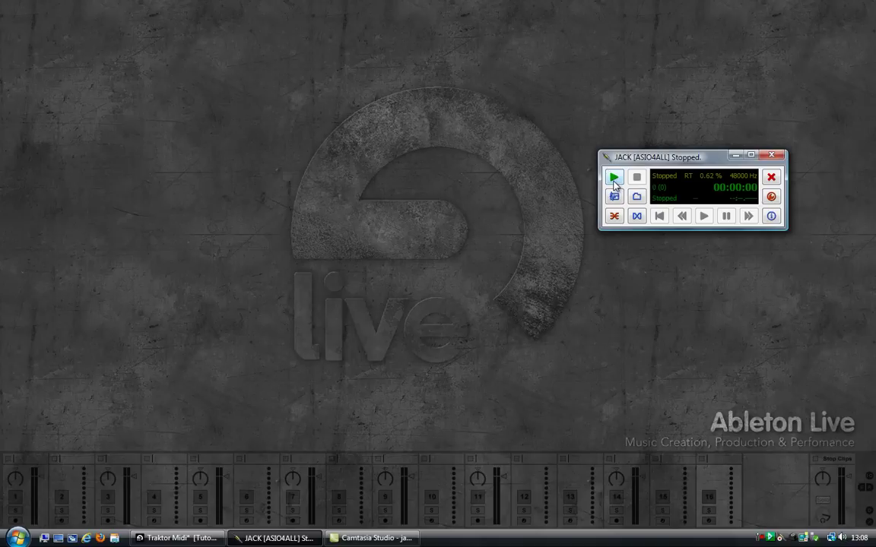
pyautogui.click(614, 181)
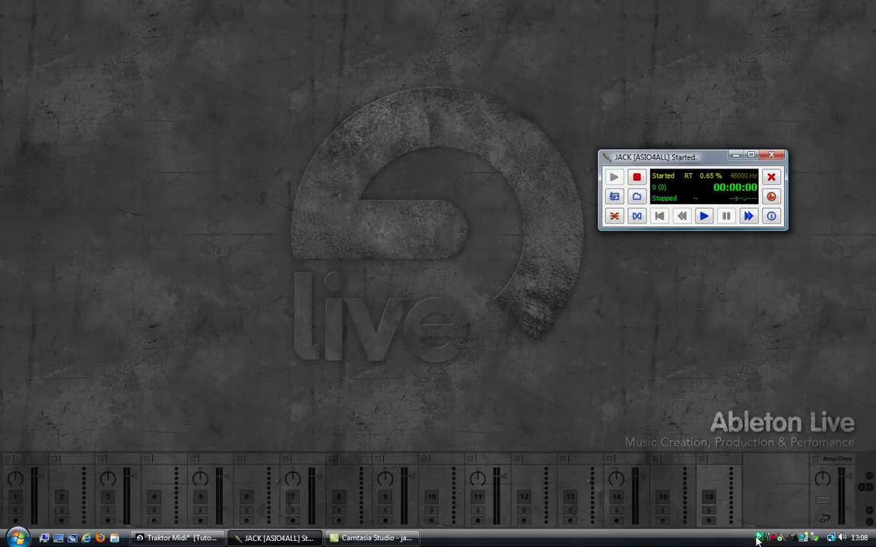
# Open the ASIO4ALL control panel in its advanced device view
pyautogui.click(759, 538)
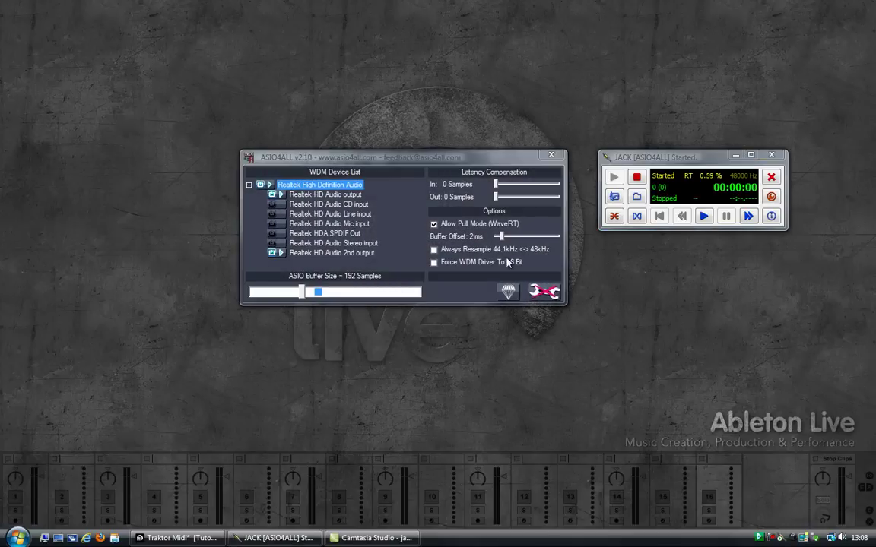
pyautogui.click(543, 291)
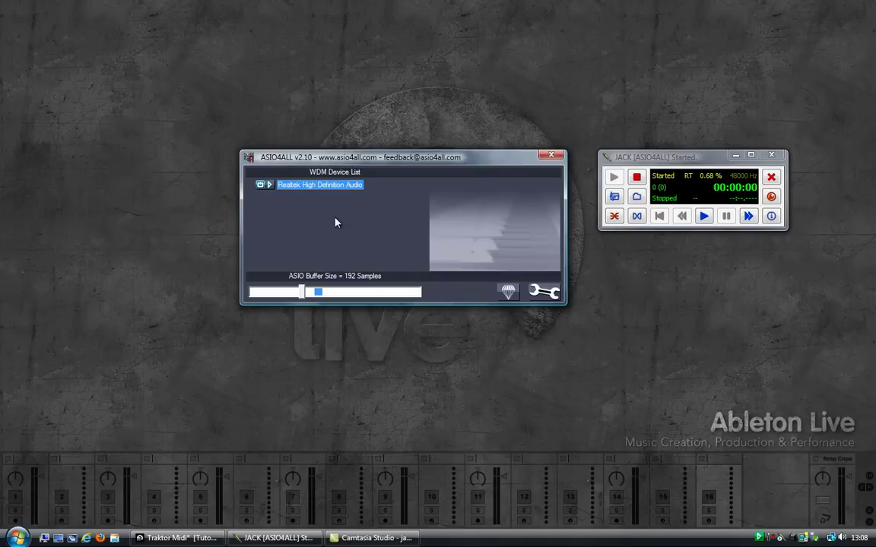
pyautogui.click(545, 293)
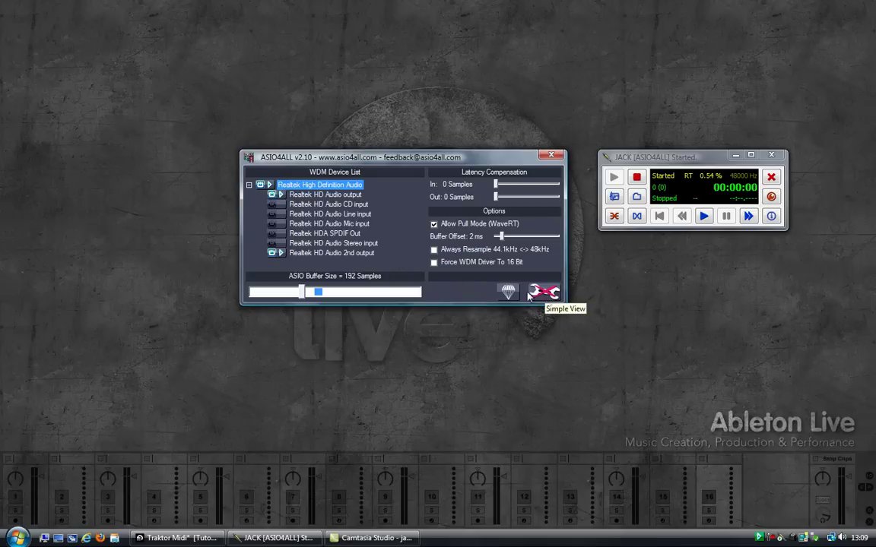
# Activate the Realtek HD Audio 2nd output and close the ASIO4ALL panel
pyautogui.moveTo(275, 206)
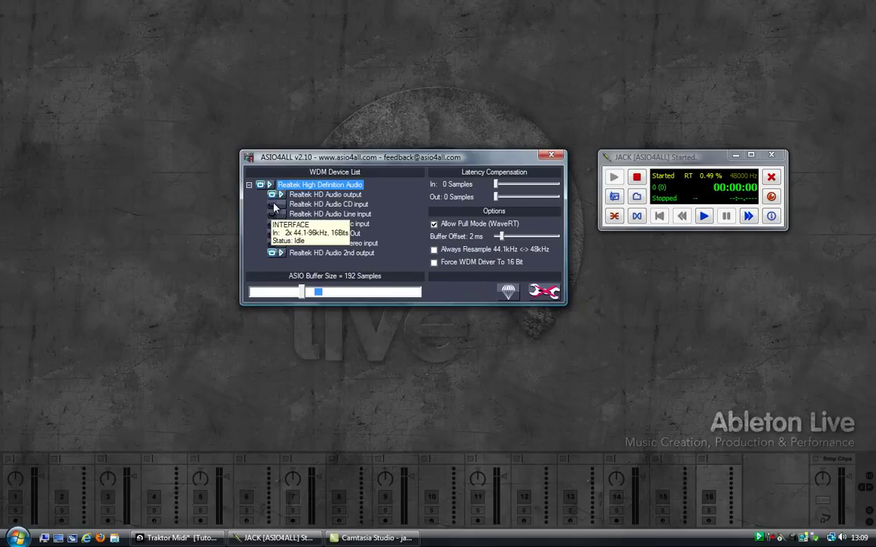
pyautogui.click(334, 194)
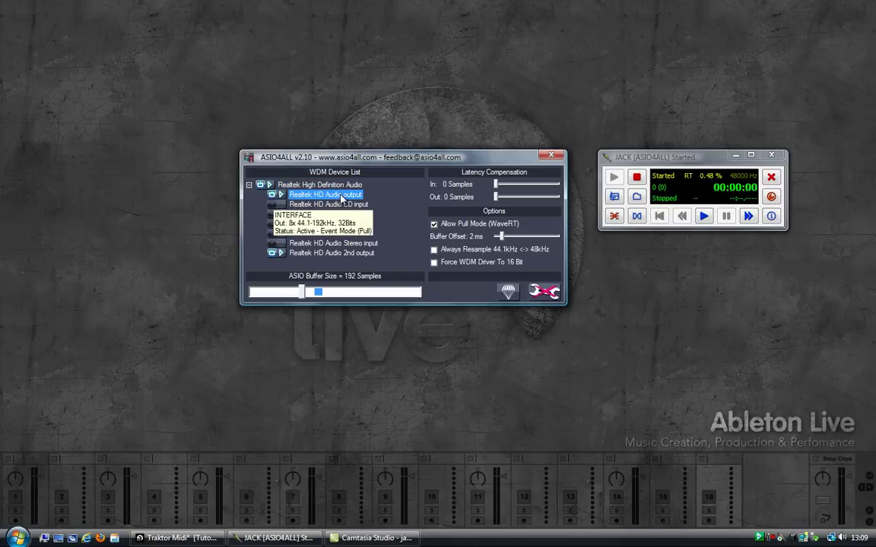
pyautogui.click(322, 254)
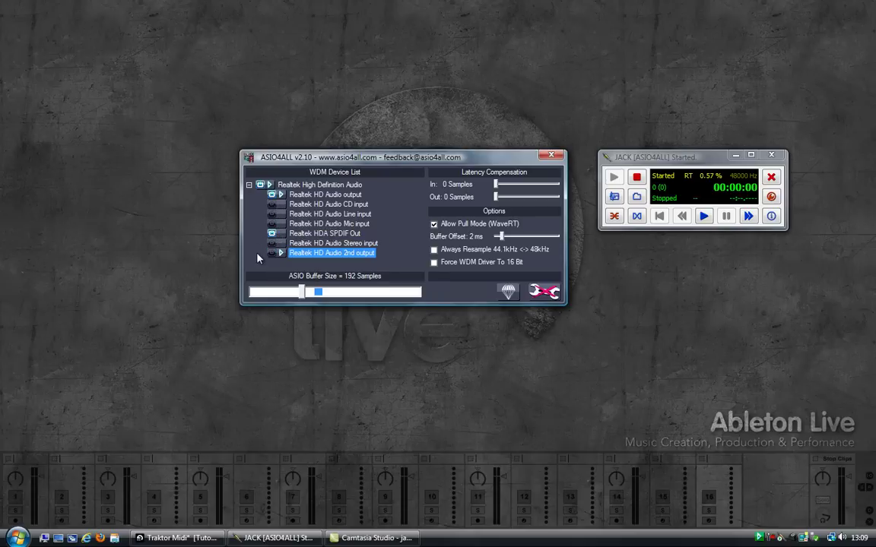
pyautogui.click(271, 253)
pyautogui.click(545, 157)
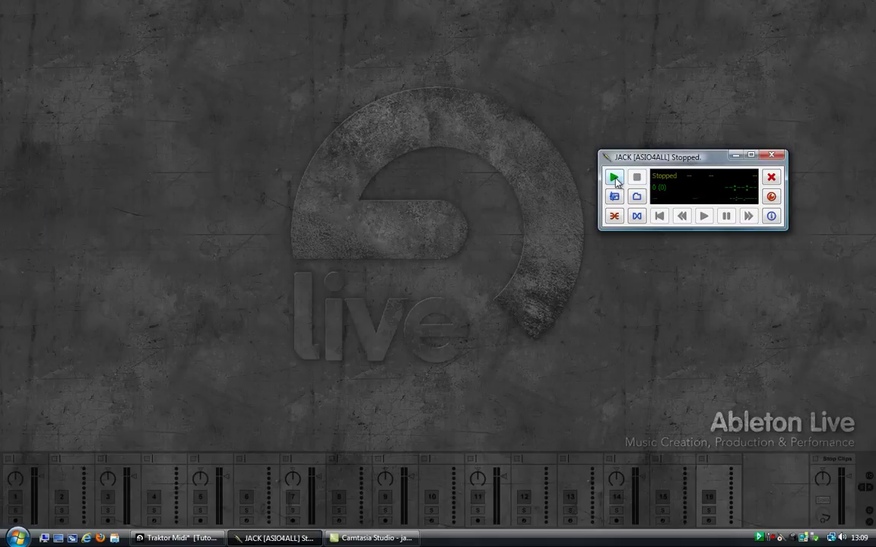
# Restart JACK and inspect system ports playback_1 through playback_10 in Connections
pyautogui.click(613, 178)
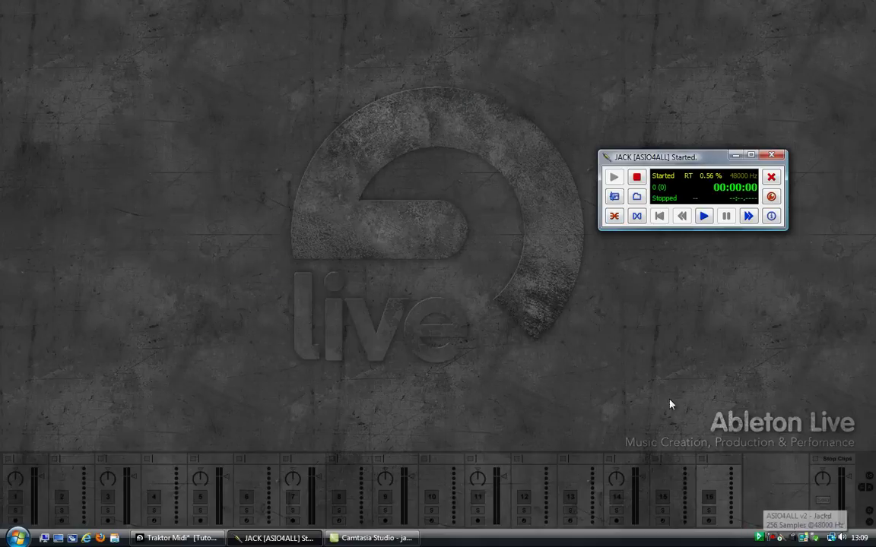
pyautogui.click(614, 216)
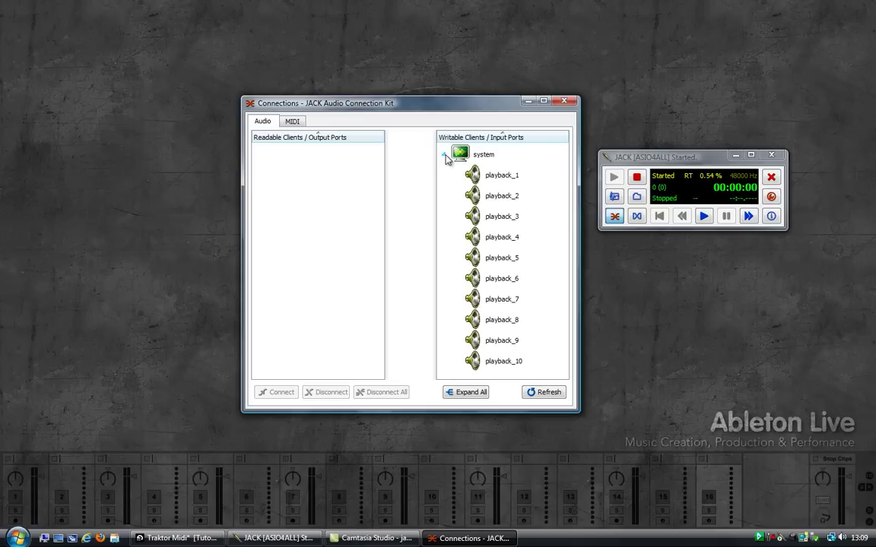
pyautogui.click(471, 362)
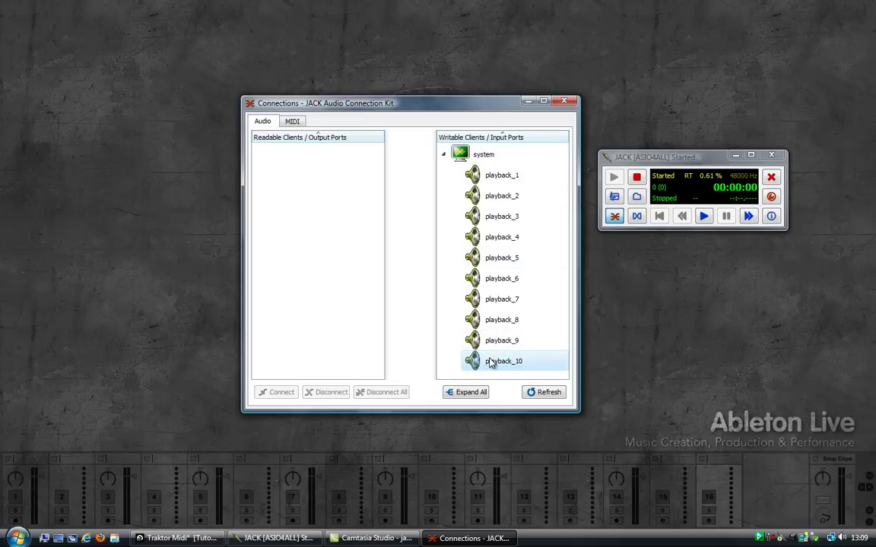
pyautogui.moveTo(500, 110)
pyautogui.mouseDown()
pyautogui.moveTo(348, 108)
pyautogui.moveTo(346, 99)
pyautogui.moveTo(505, 114)
pyautogui.moveTo(496, 113)
pyautogui.mouseUp()
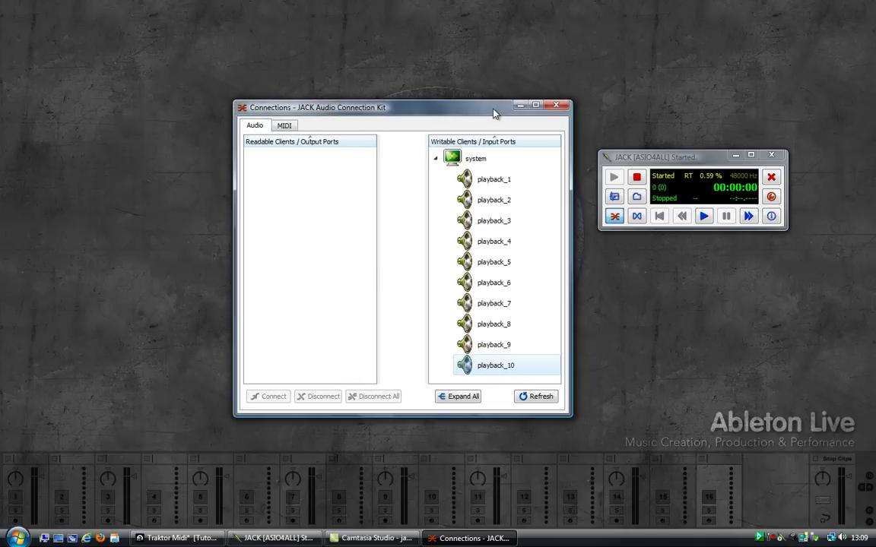
# In Live's Audio preferences, choose JackRouter and enable stereo outputs 1/2 and 3/4
pyautogui.click(175, 538)
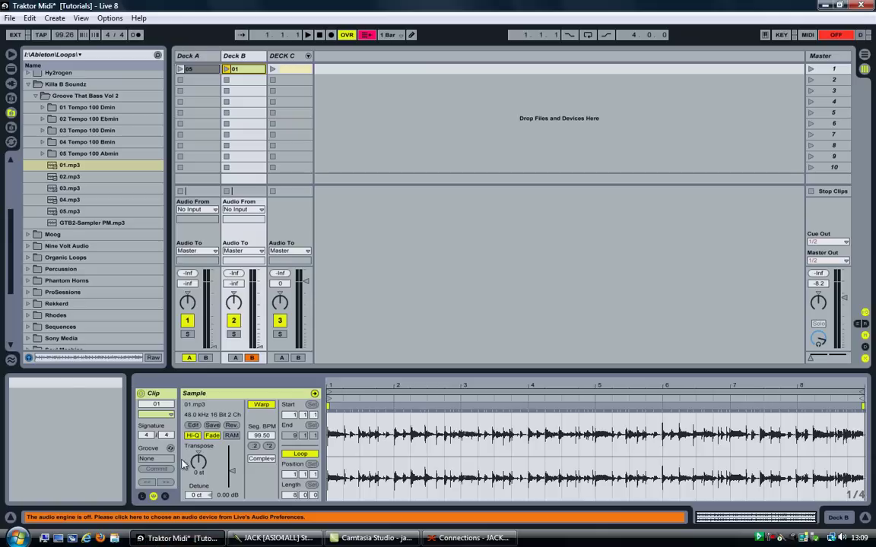
pyautogui.click(107, 19)
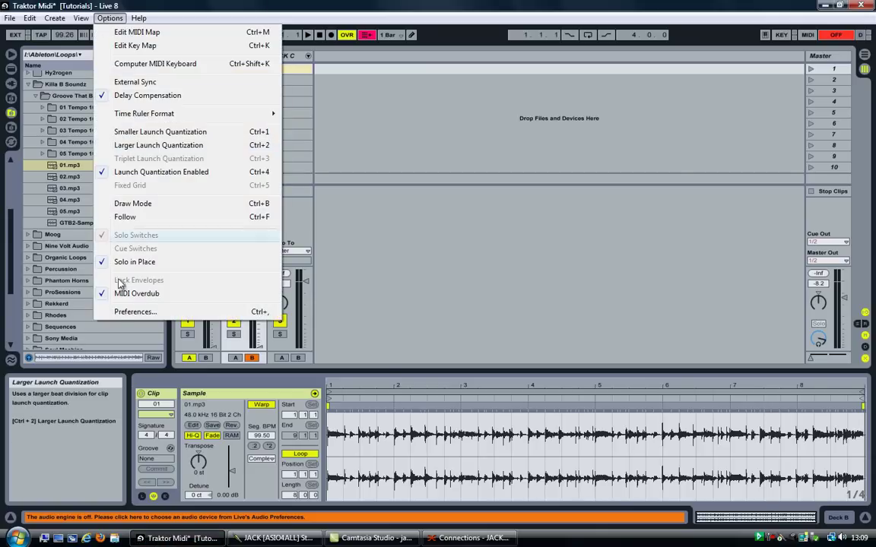
pyautogui.click(135, 312)
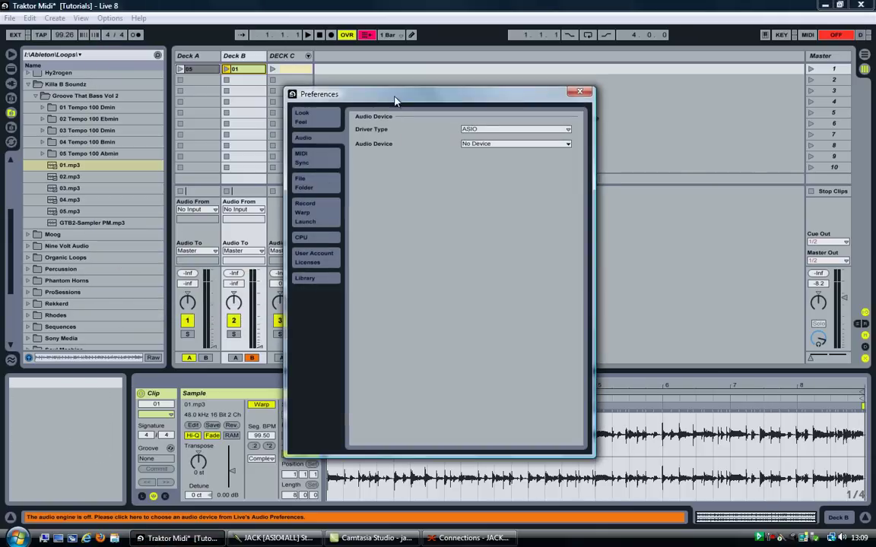
pyautogui.moveTo(357, 92); pyautogui.dragTo(322, 88)
pyautogui.click(445, 139)
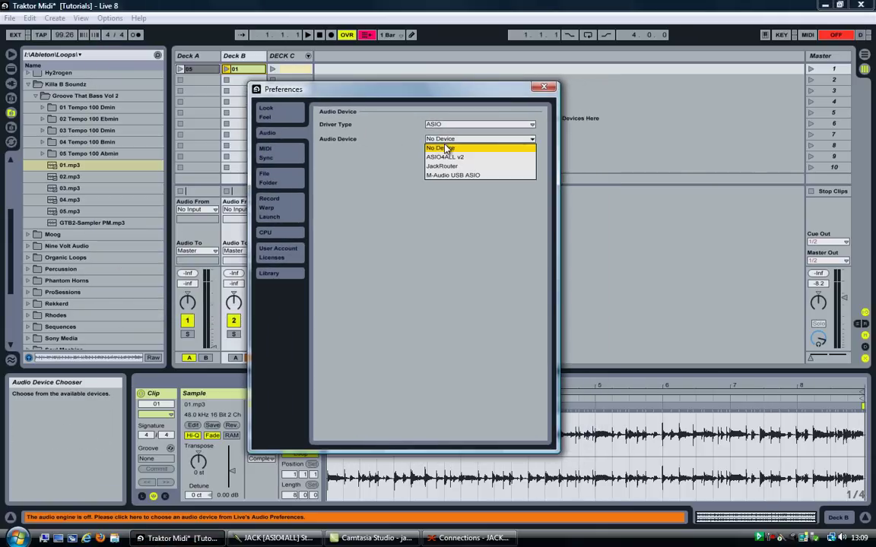
pyautogui.click(446, 167)
pyautogui.click(504, 156)
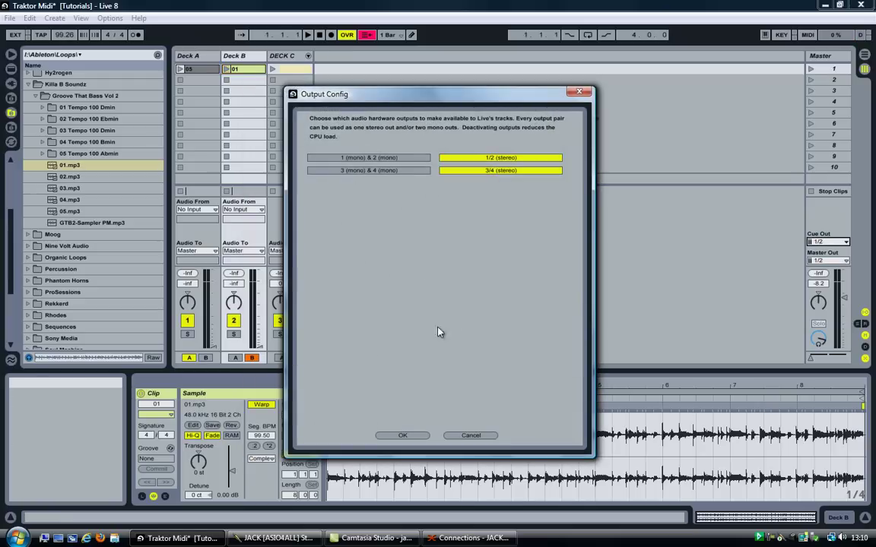
pyautogui.click(403, 438)
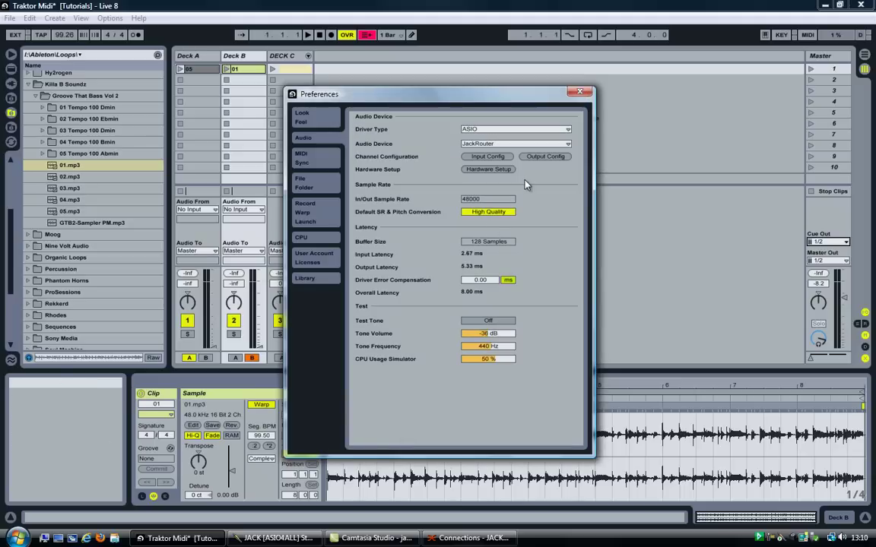
# Close the preferences and set Live's Cue Out to 3/4
pyautogui.click(572, 93)
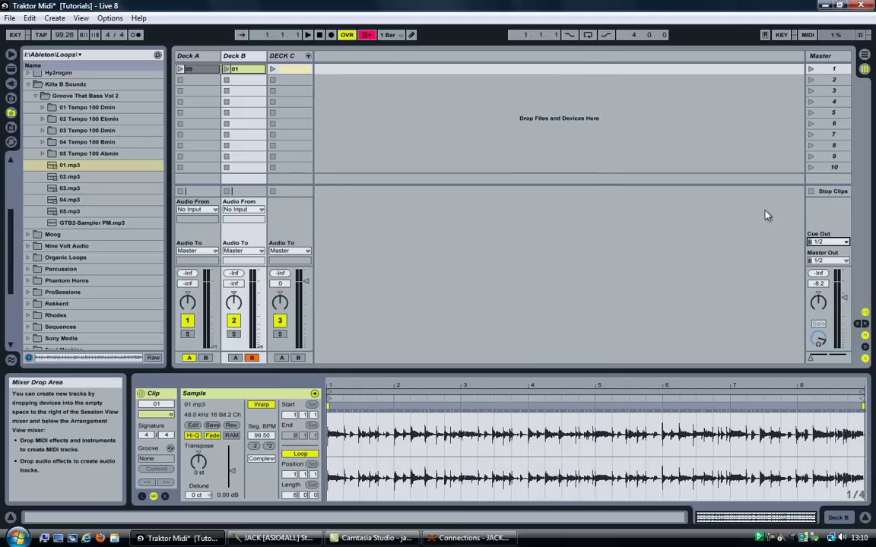
pyautogui.click(822, 242)
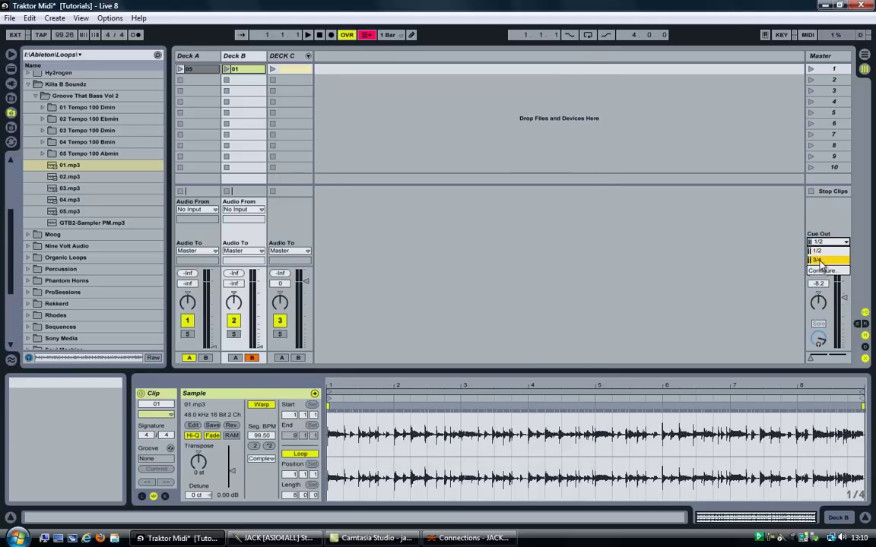
pyautogui.click(820, 259)
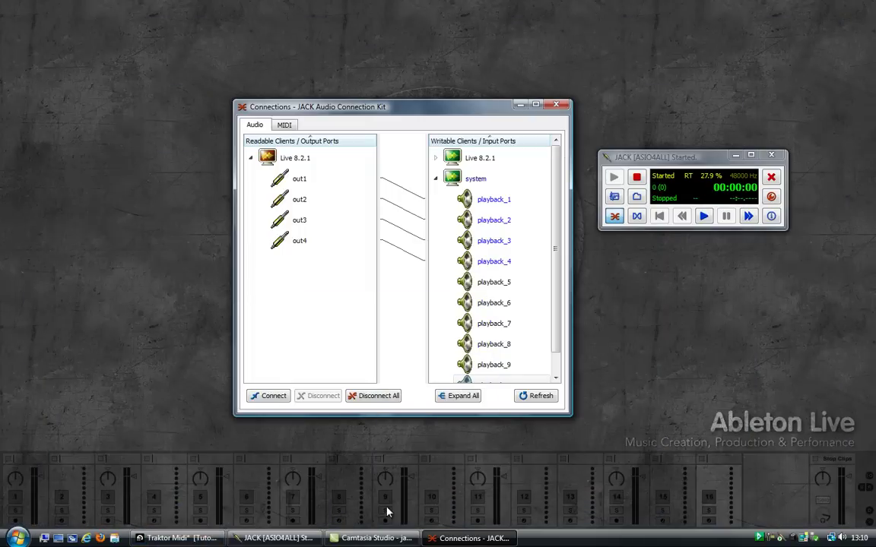
# Inspect Live's out1–out4 and playback_3/4 connections, enlarging the window to show all ten ports
pyautogui.click(311, 186)
pyautogui.click(316, 200)
pyautogui.click(317, 219)
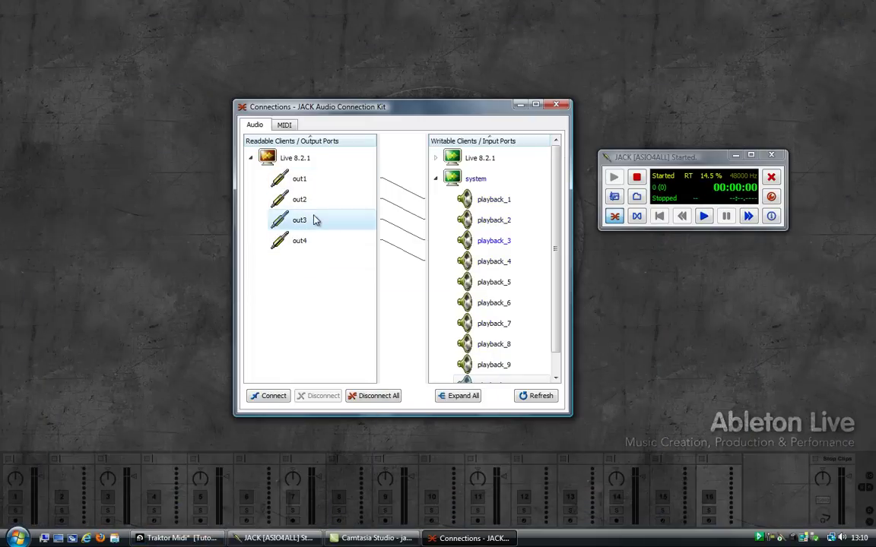
pyautogui.click(314, 240)
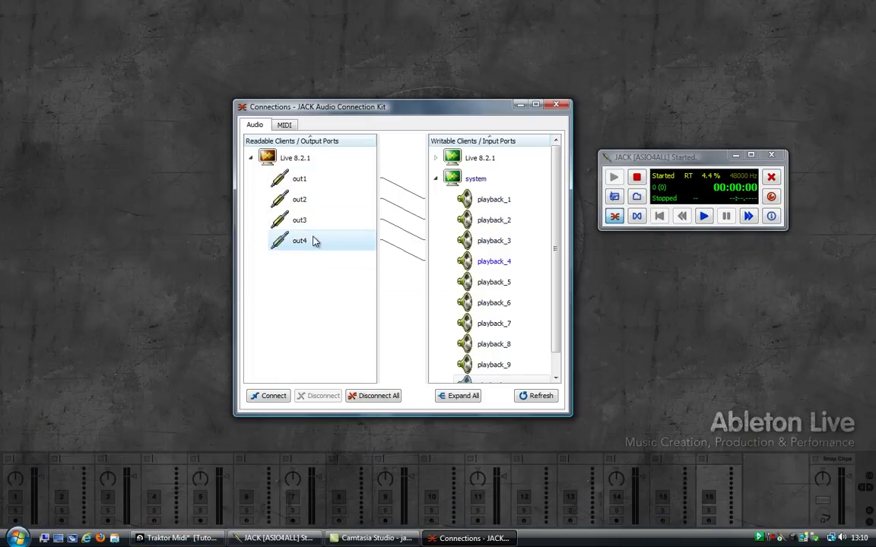
pyautogui.click(490, 260)
pyautogui.click(466, 245)
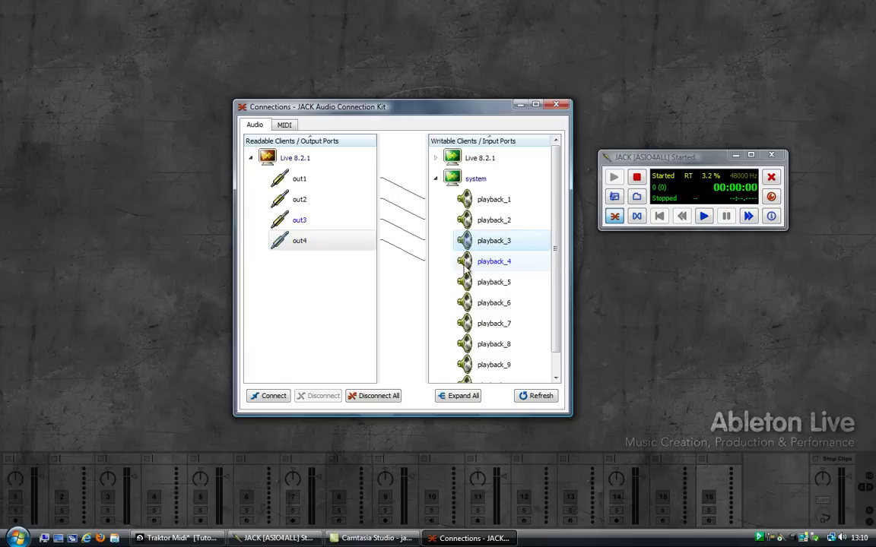
pyautogui.click(470, 261)
pyautogui.moveTo(557, 196); pyautogui.dragTo(466, 95)
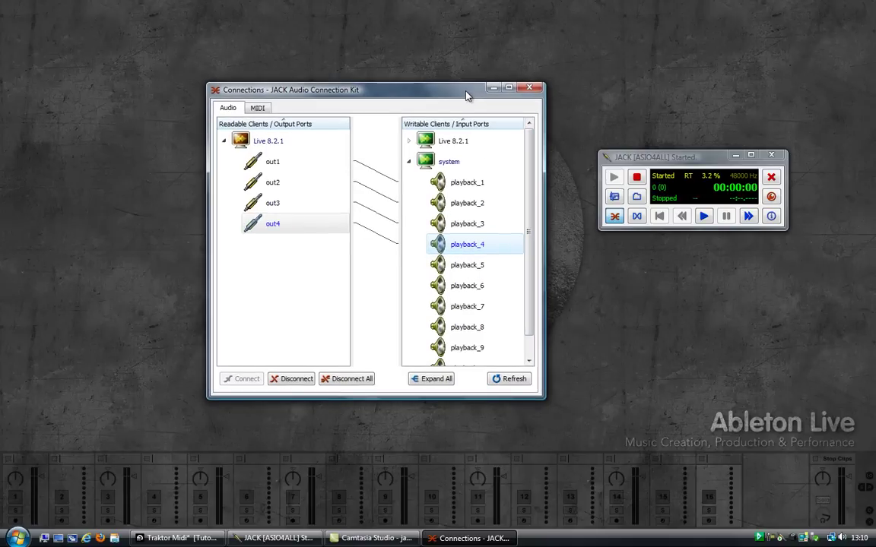
pyautogui.moveTo(375, 401); pyautogui.dragTo(376, 430)
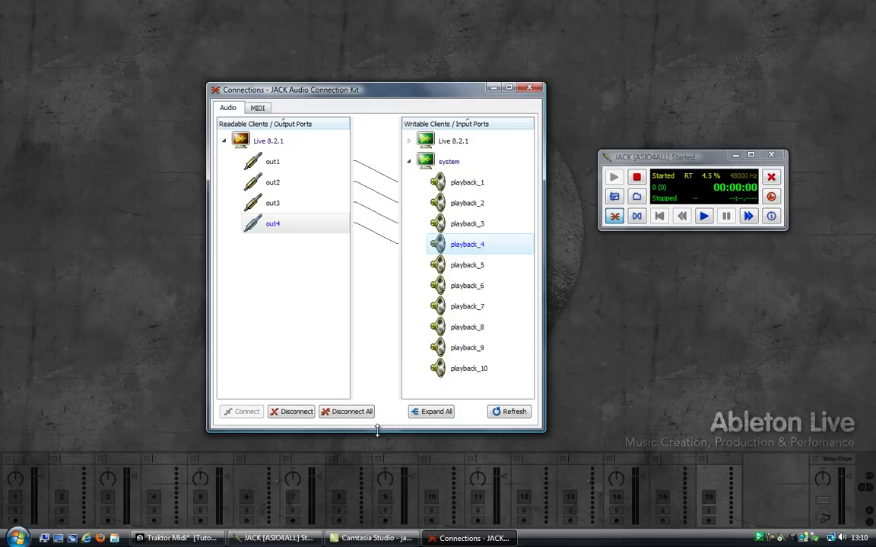
pyautogui.click(302, 203)
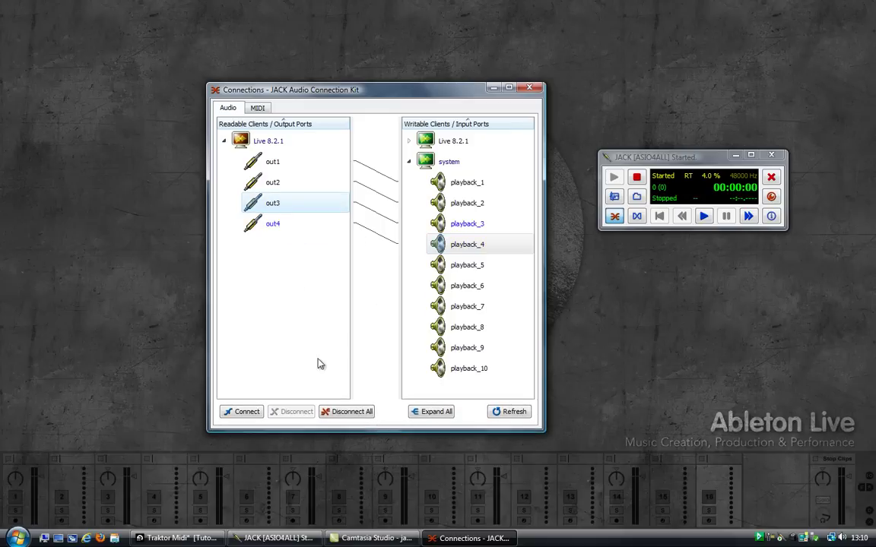
# Clear all connections, wire out1/out2 to playback_1/2 and out3/out4 to playback_9/10
pyautogui.click(347, 412)
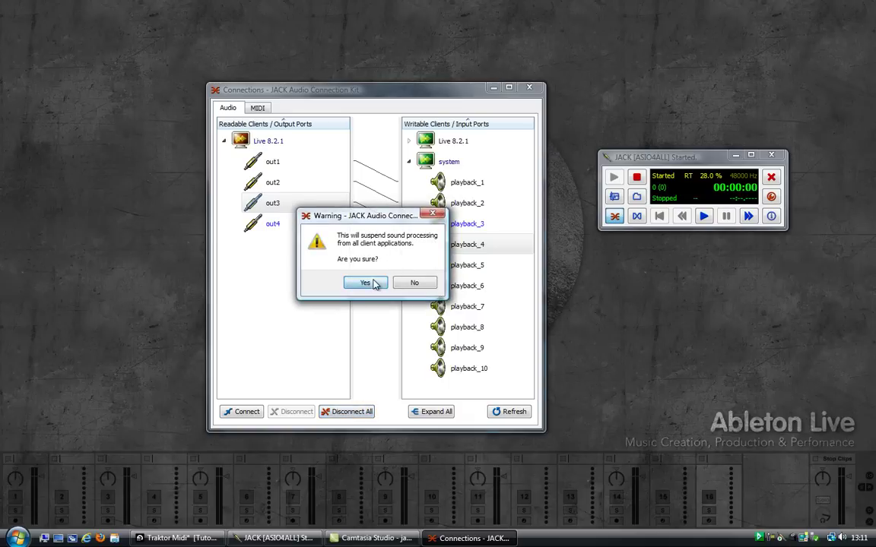
pyautogui.click(366, 283)
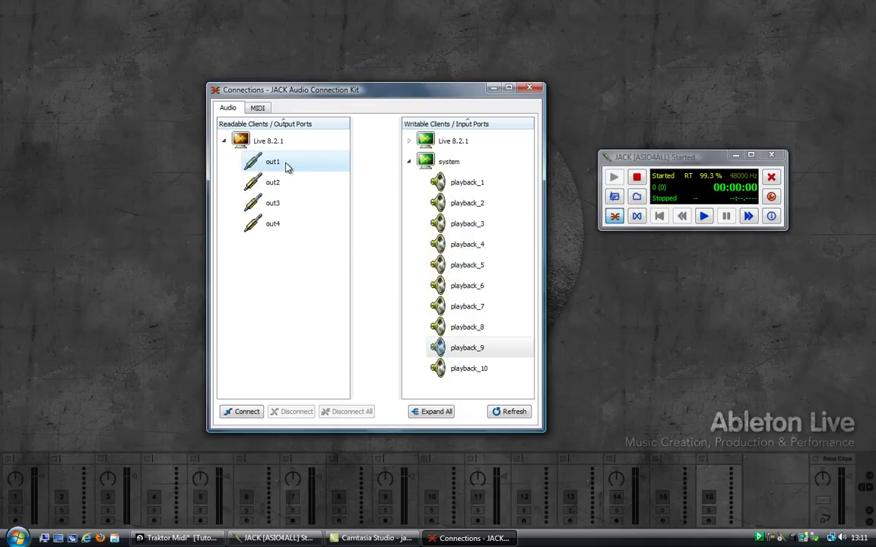
pyautogui.moveTo(287, 168)
pyautogui.mouseDown()
pyautogui.moveTo(445, 169)
pyautogui.moveTo(465, 182)
pyautogui.mouseUp()
pyautogui.moveTo(273, 181); pyautogui.dragTo(434, 204)
pyautogui.moveTo(272, 203); pyautogui.dragTo(445, 350)
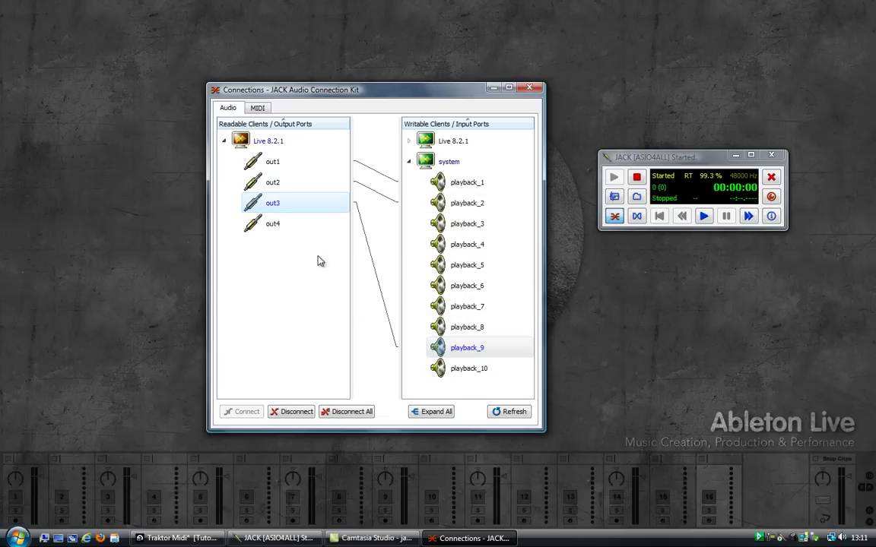
pyautogui.moveTo(278, 231); pyautogui.dragTo(434, 369)
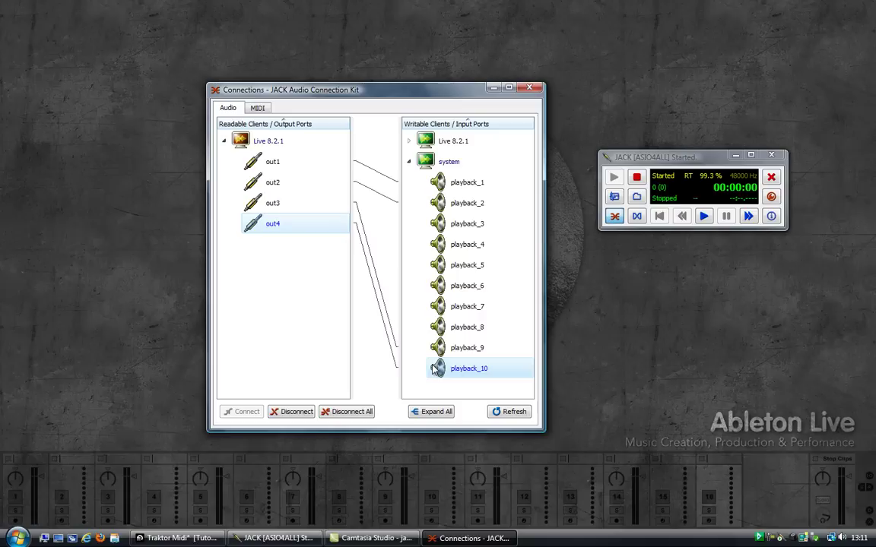
pyautogui.click(530, 89)
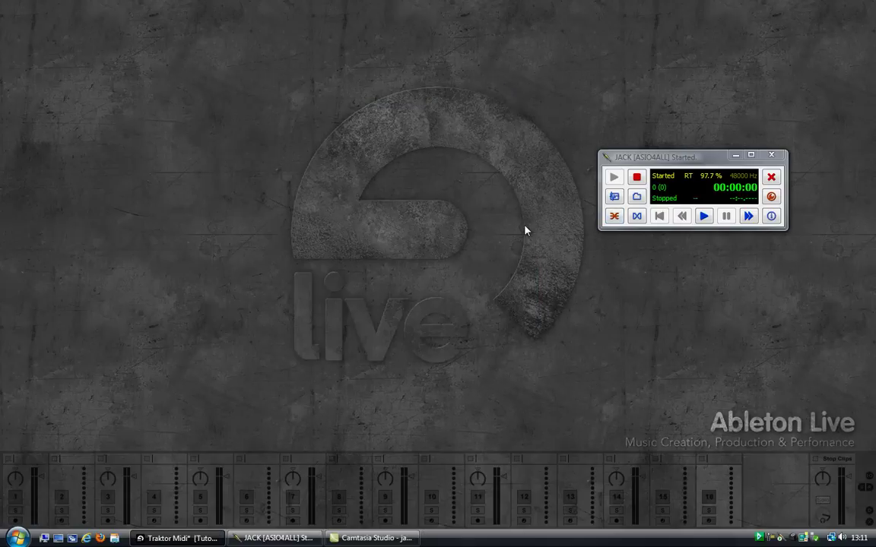
# Bring Live back, keep Cue Out on 3/4, and switch the master from Solo to Cue
pyautogui.click(213, 536)
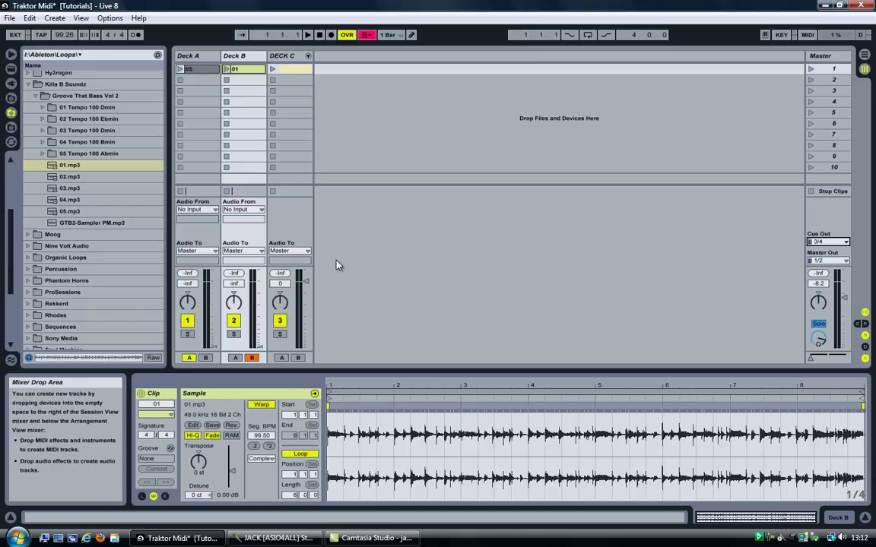
pyautogui.click(820, 243)
pyautogui.click(821, 248)
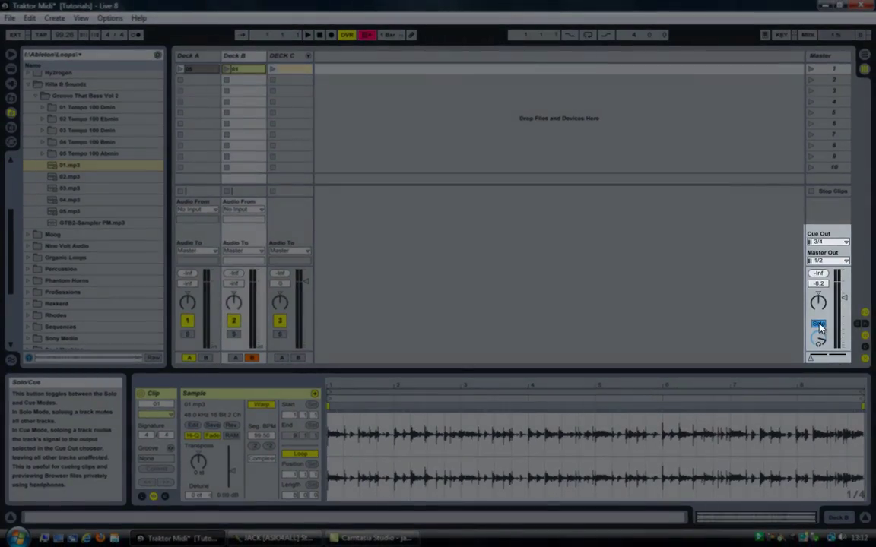
pyautogui.click(818, 325)
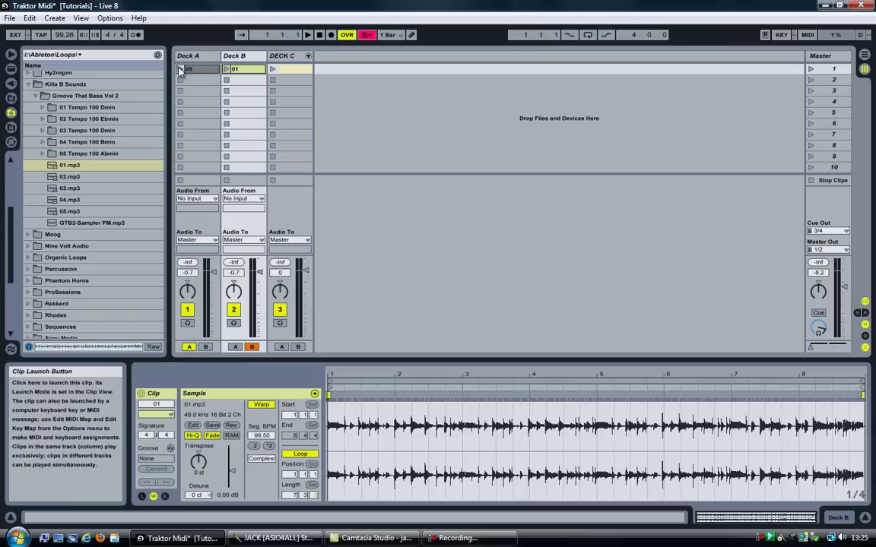
# Launch clip 05 on Deck A, then clip 01 on Deck B
pyautogui.click(180, 69)
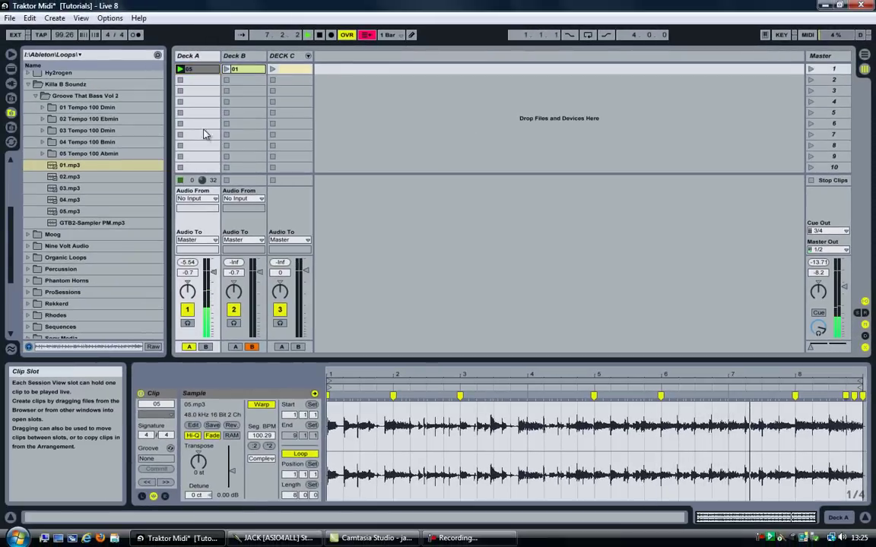
pyautogui.click(226, 70)
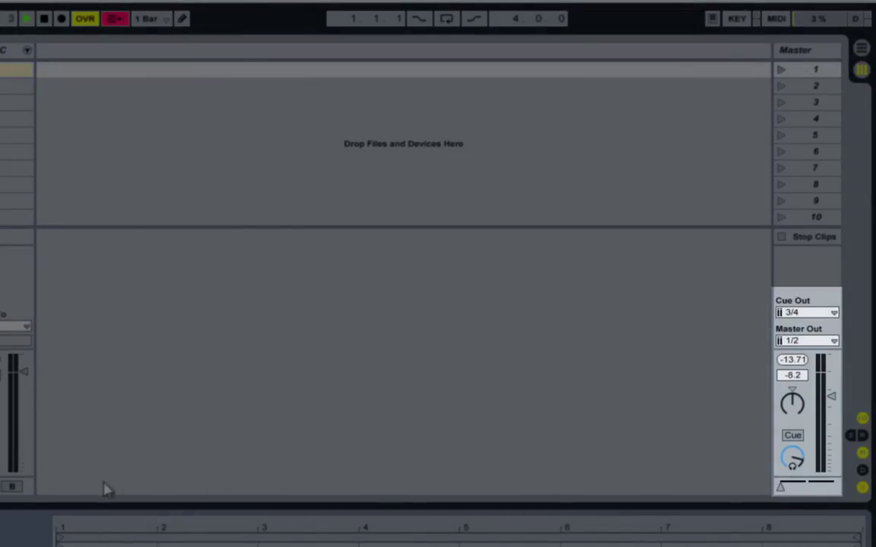
# Move the crossfader to 50B and turn off Deck B's headphone cue
pyautogui.click(786, 487)
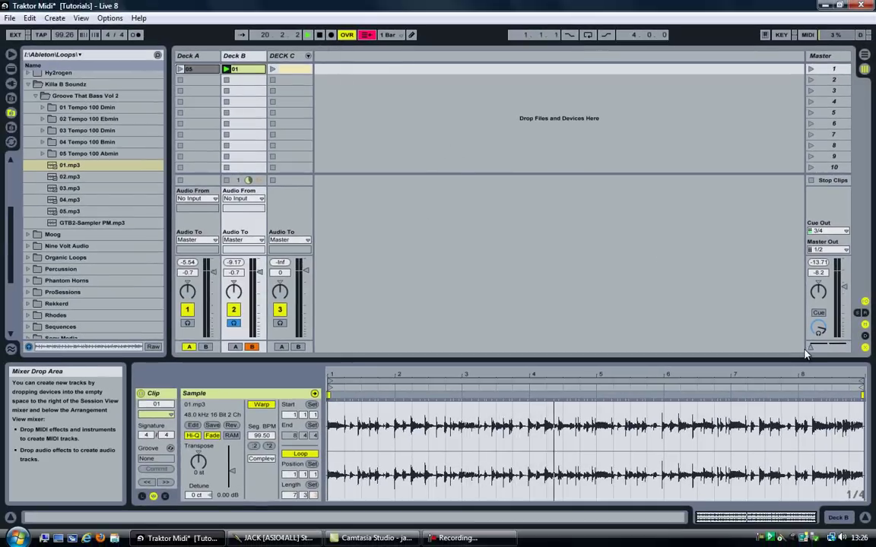
pyautogui.moveTo(810, 347); pyautogui.dragTo(840, 347)
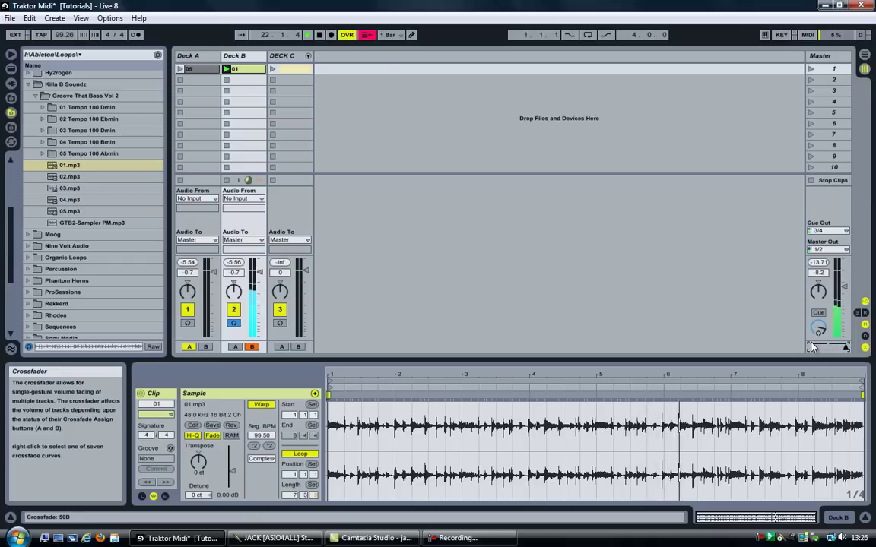
pyautogui.click(234, 325)
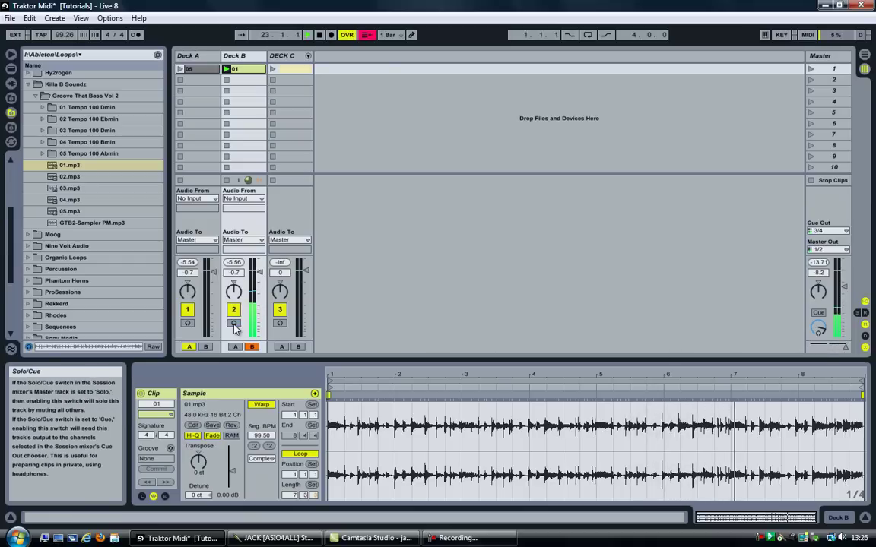